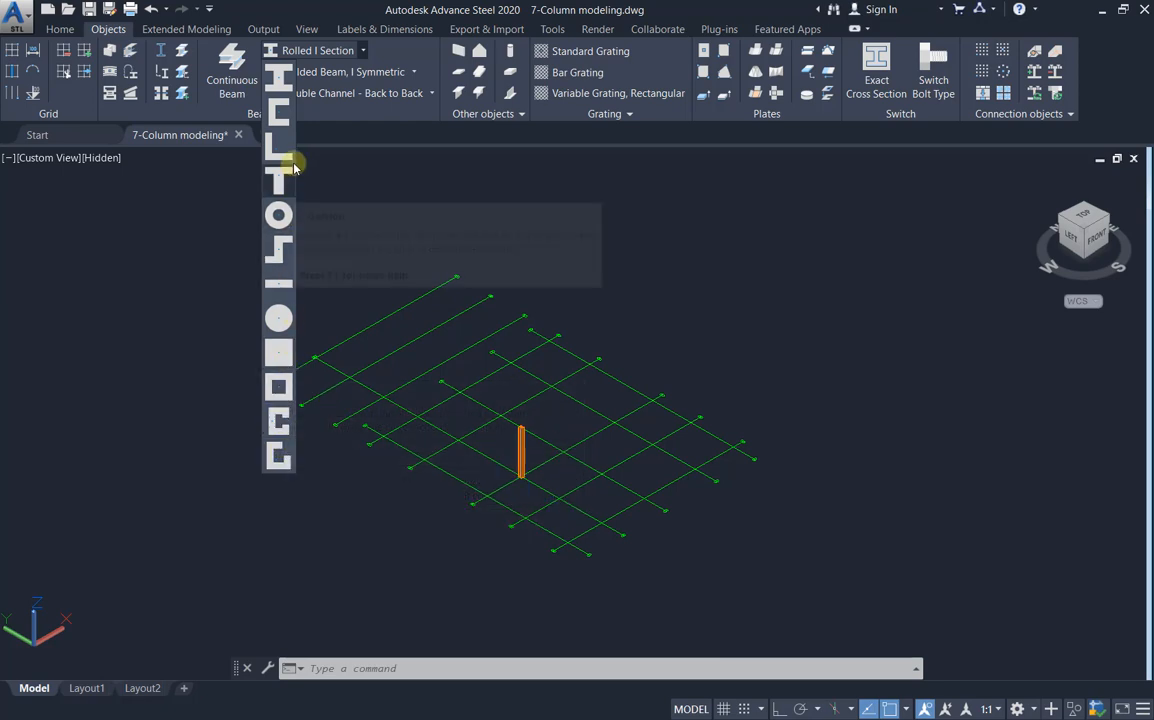
# Place a steel column in the top view on grid line C, one grid intersection east of the existing column
pyautogui.click(366, 56)
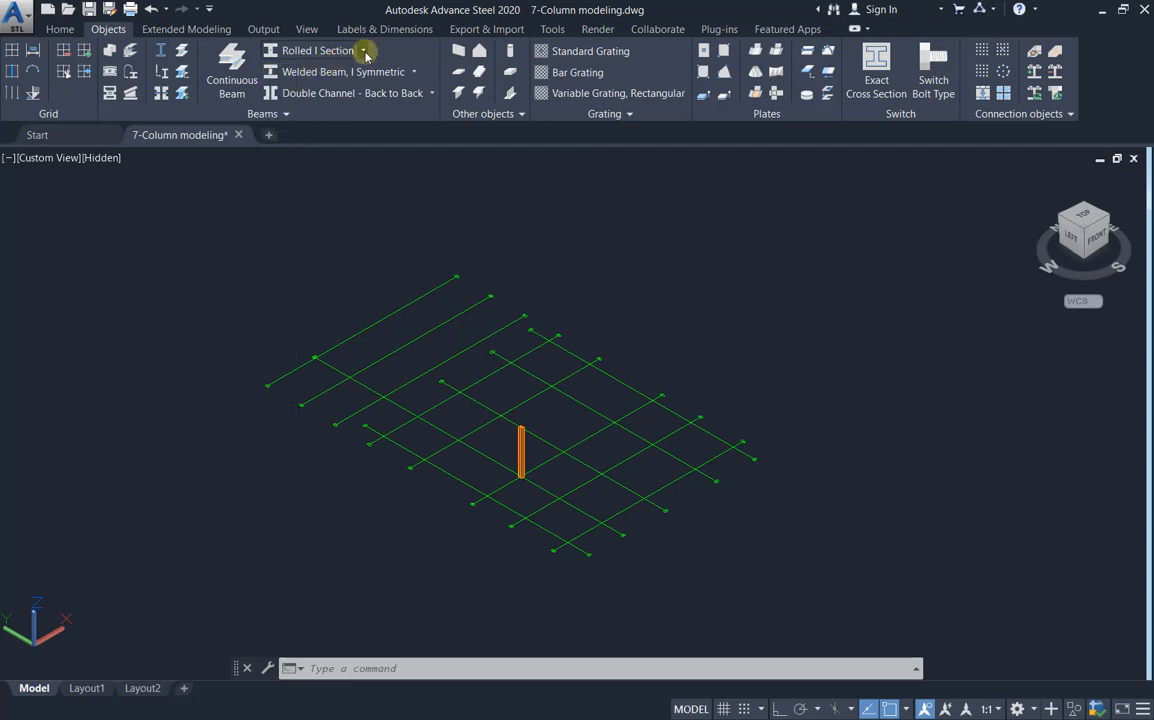
pyautogui.scroll(3, 575, 508)
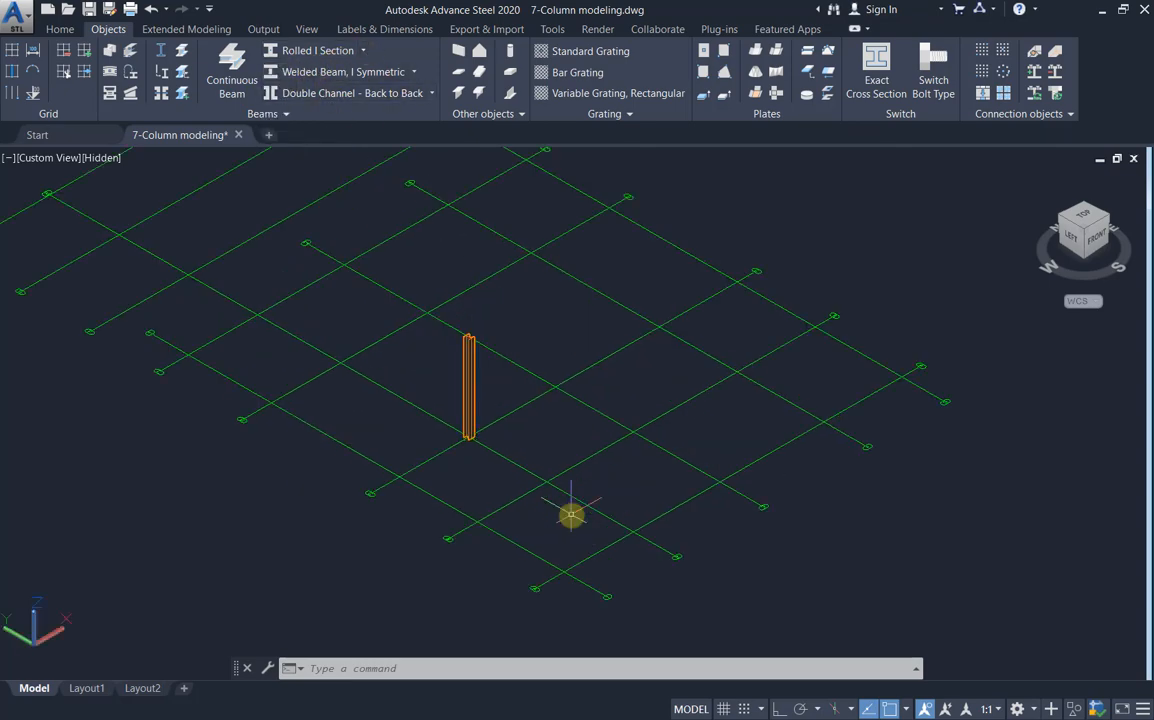
pyautogui.scroll(2, 531, 458)
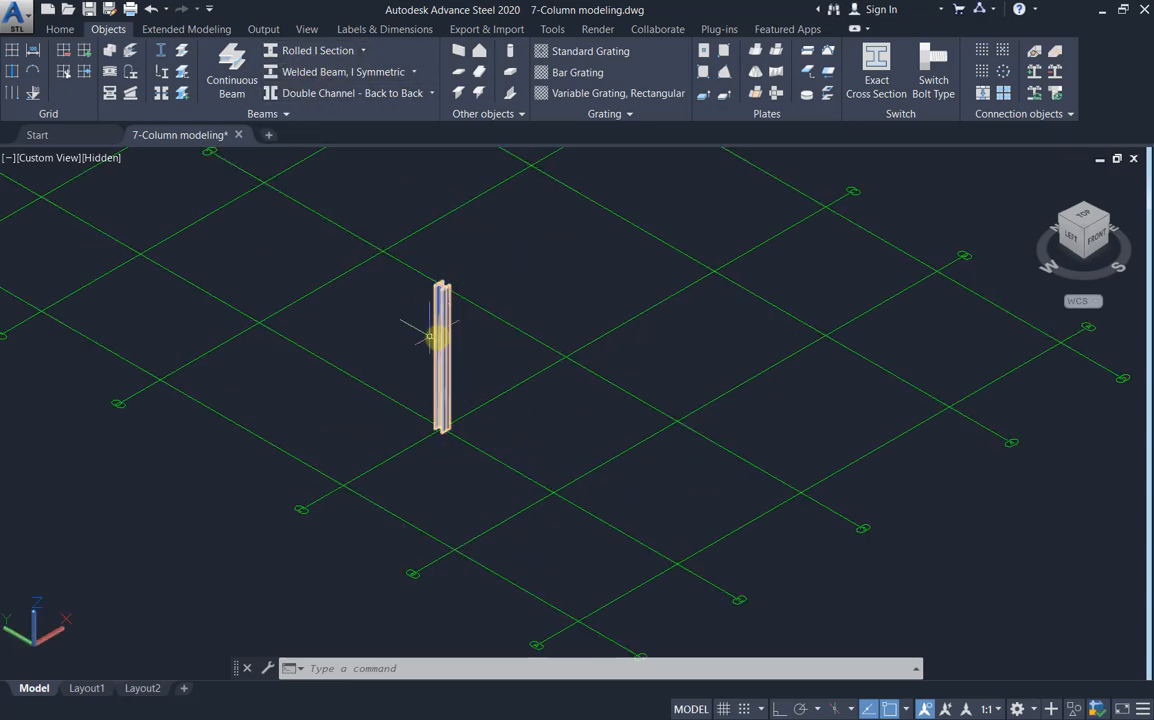
pyautogui.click(1088, 220)
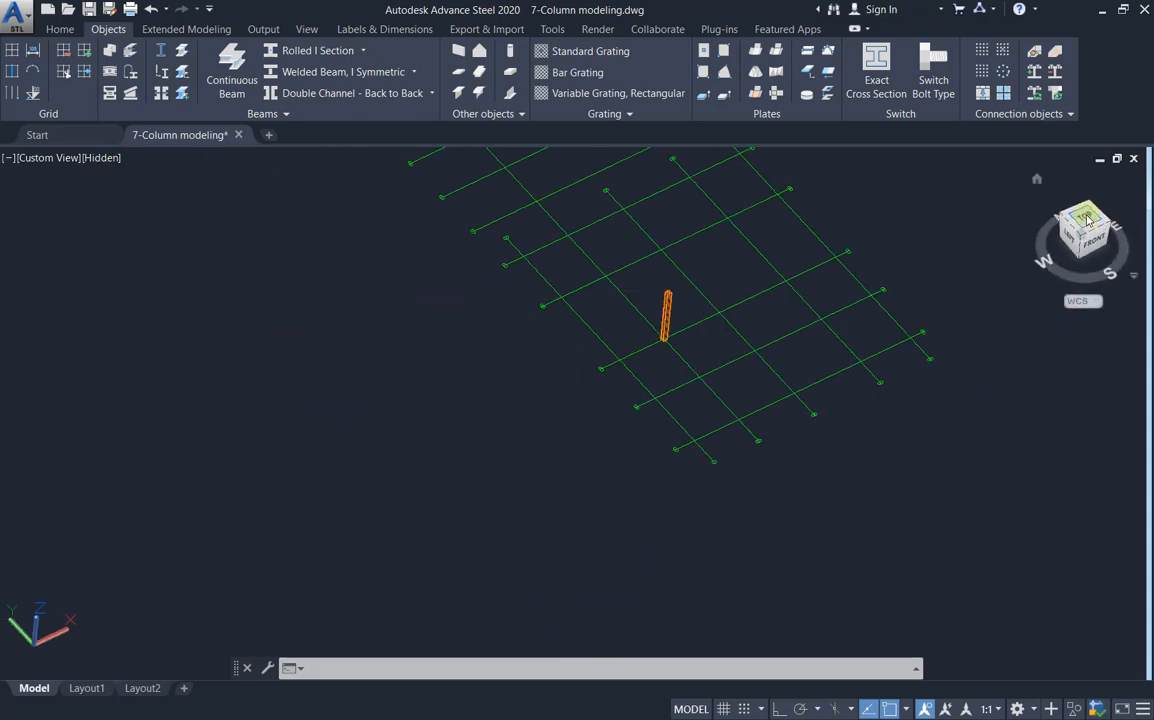
pyautogui.scroll(3, 554, 408)
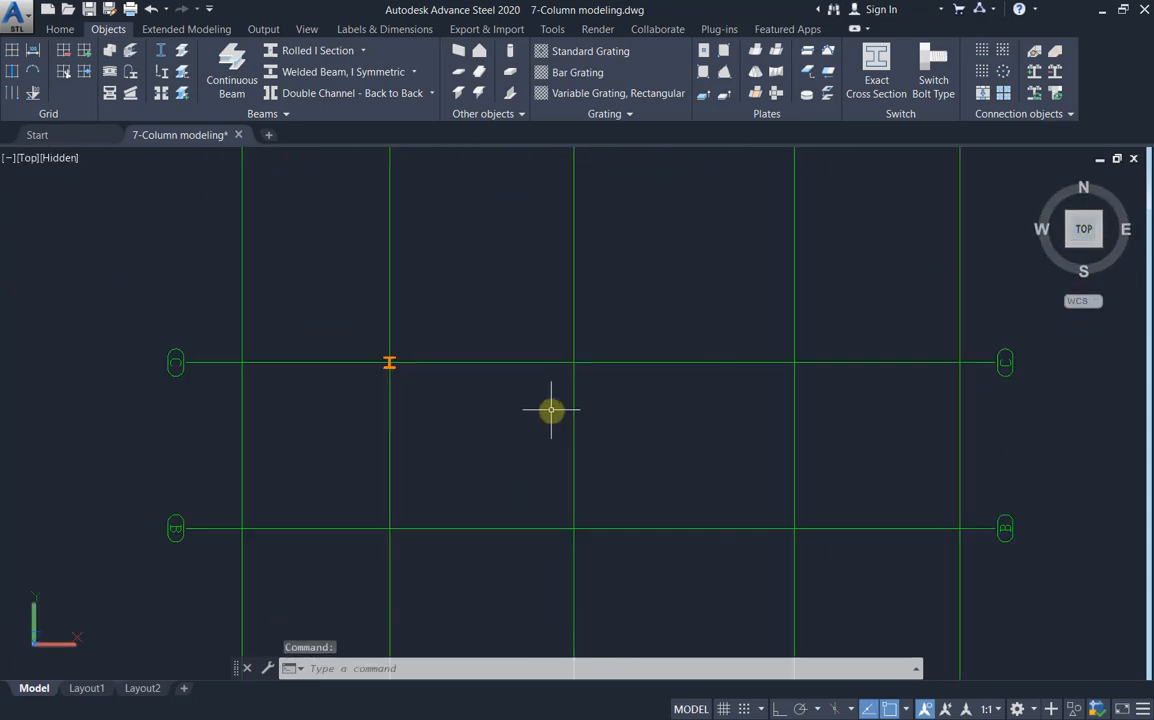
pyautogui.click(110, 51)
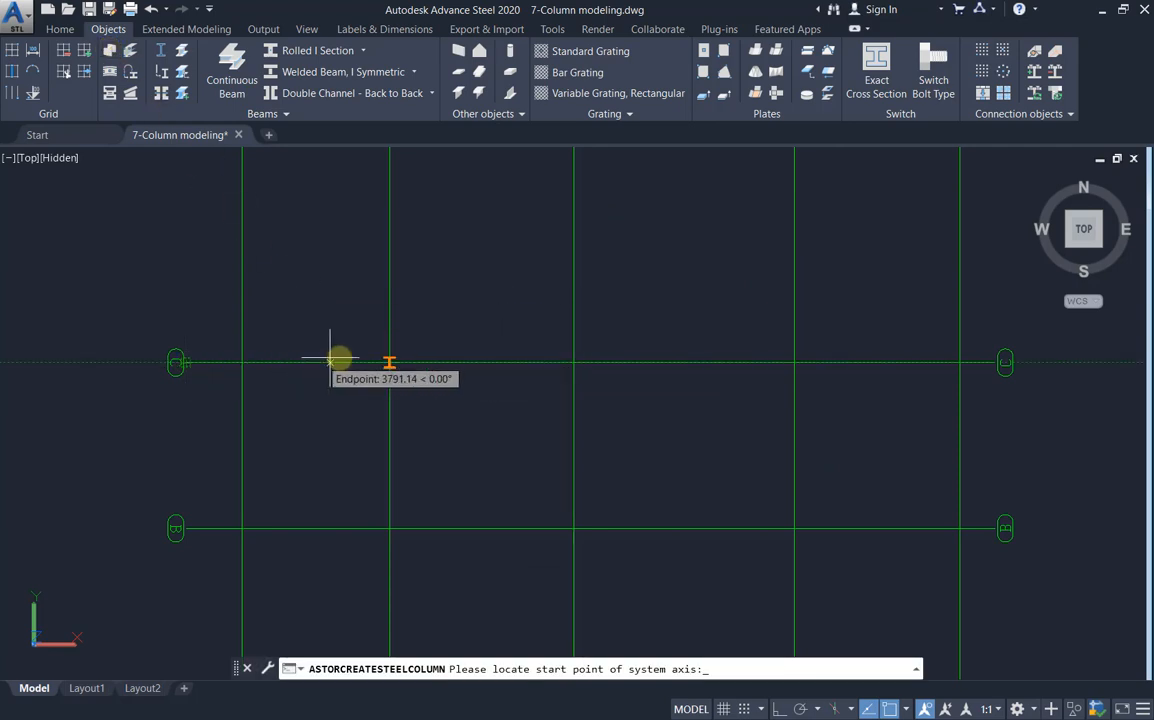
pyautogui.click(573, 363)
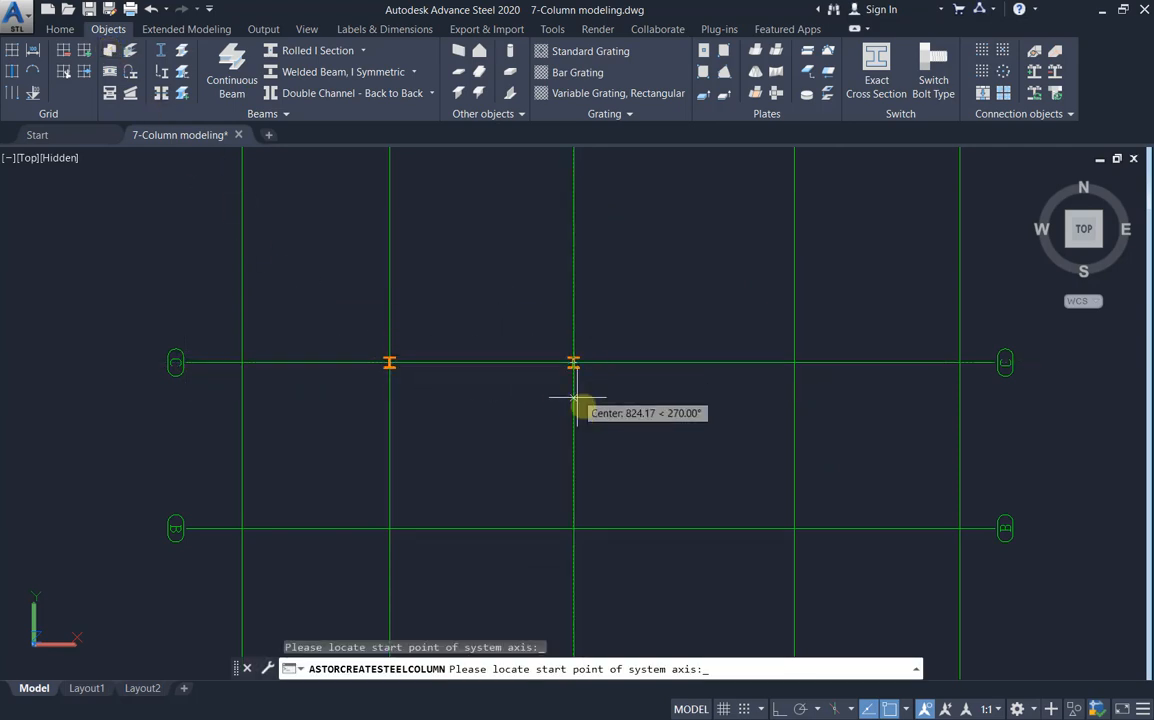
pyautogui.press('Escape')
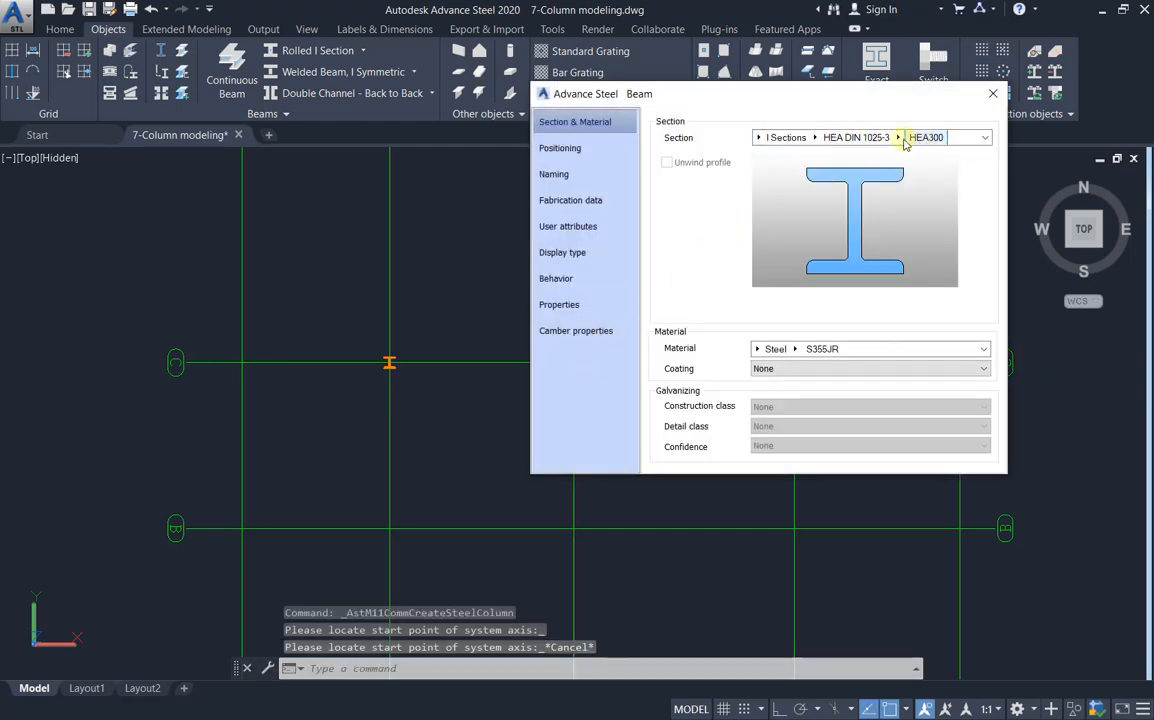
# Choose HEA300 from the HEA DIN 1025-3 sections for the new column and close its properties
pyautogui.click(897, 141)
pyautogui.click(900, 336)
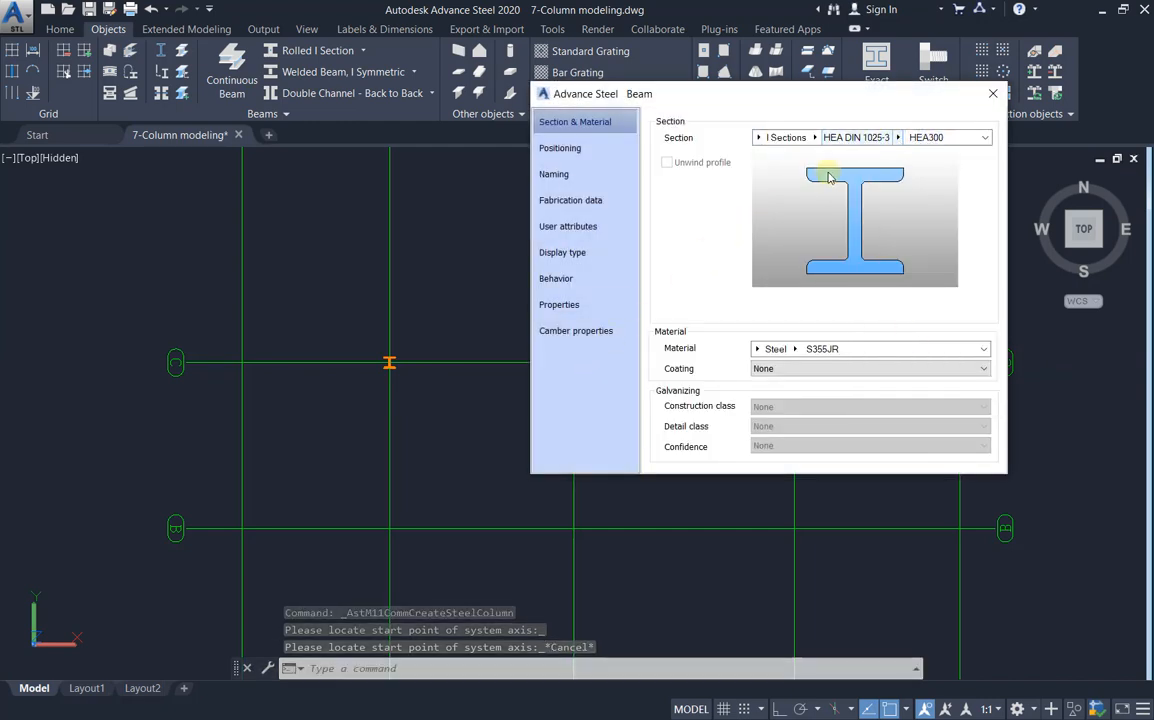
pyautogui.click(1004, 93)
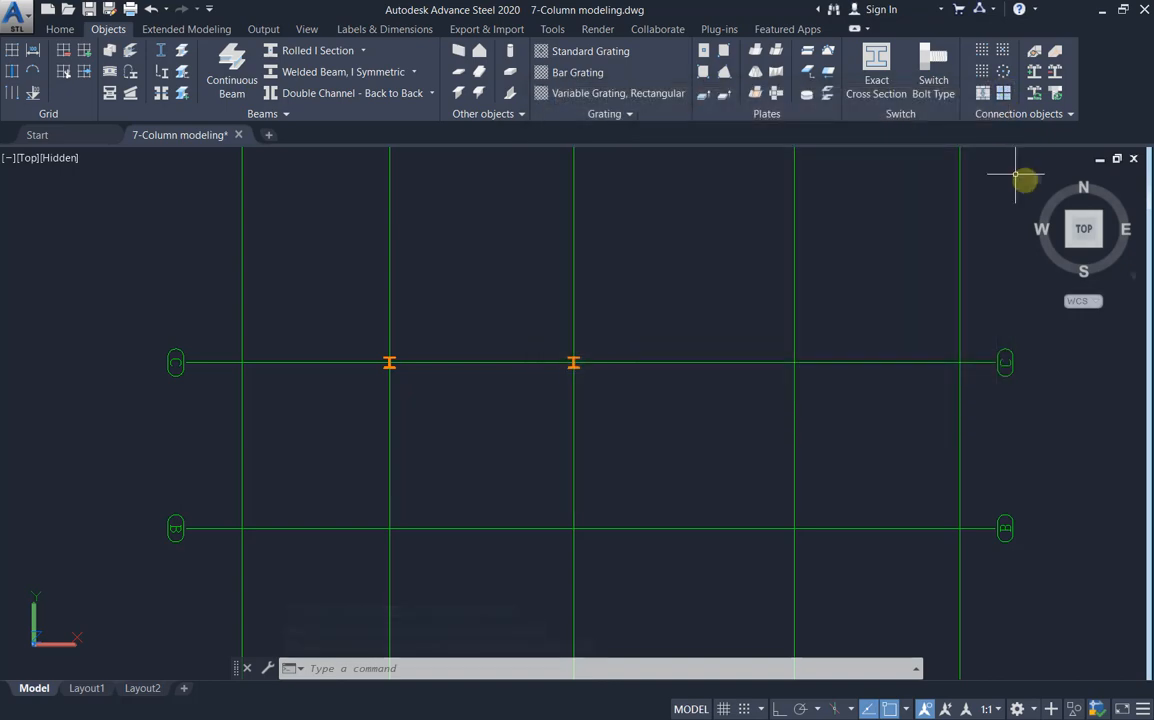
pyautogui.click(1037, 181)
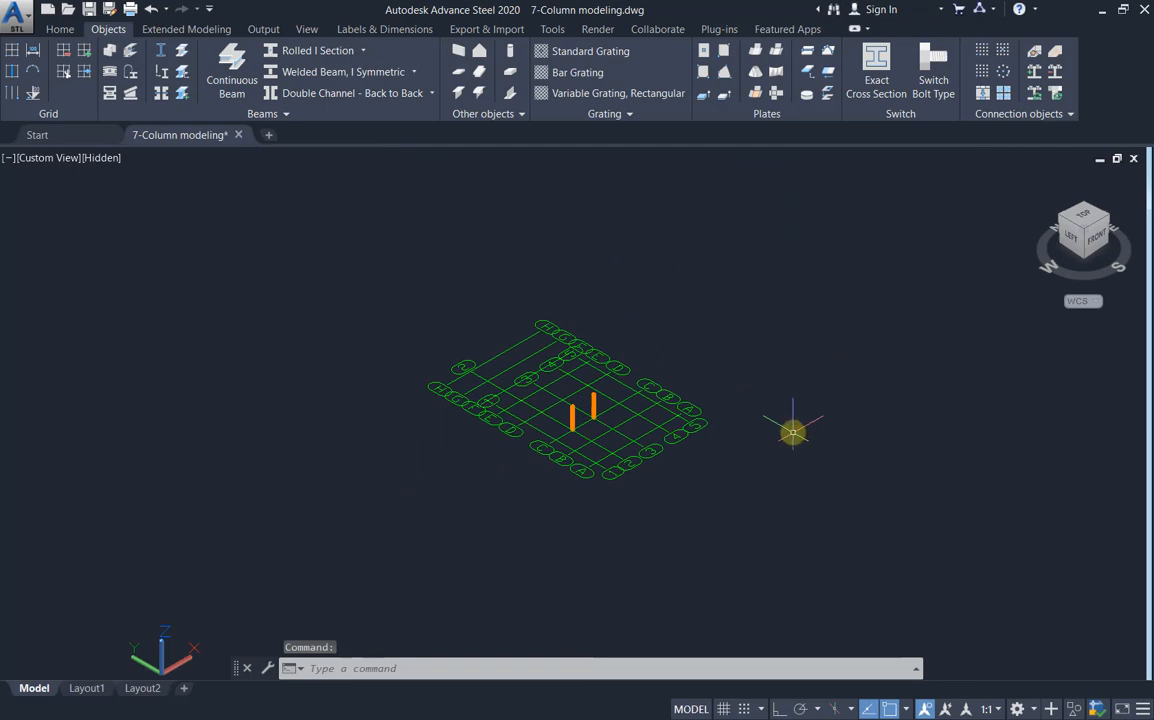
pyautogui.keyDown('shift'); pyautogui.moveTo(793, 432); pyautogui.dragTo(554, 407, button='middle'); pyautogui.keyUp('shift')
pyautogui.scroll(3, 563, 395)
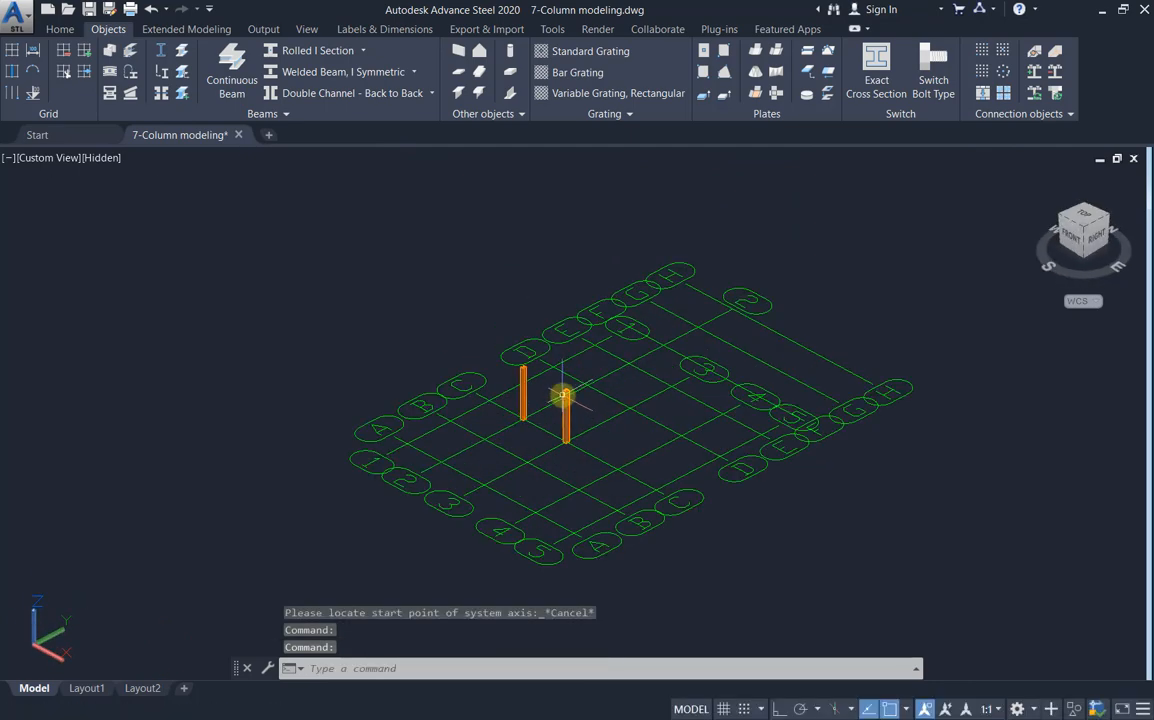
pyautogui.scroll(5, 563, 395)
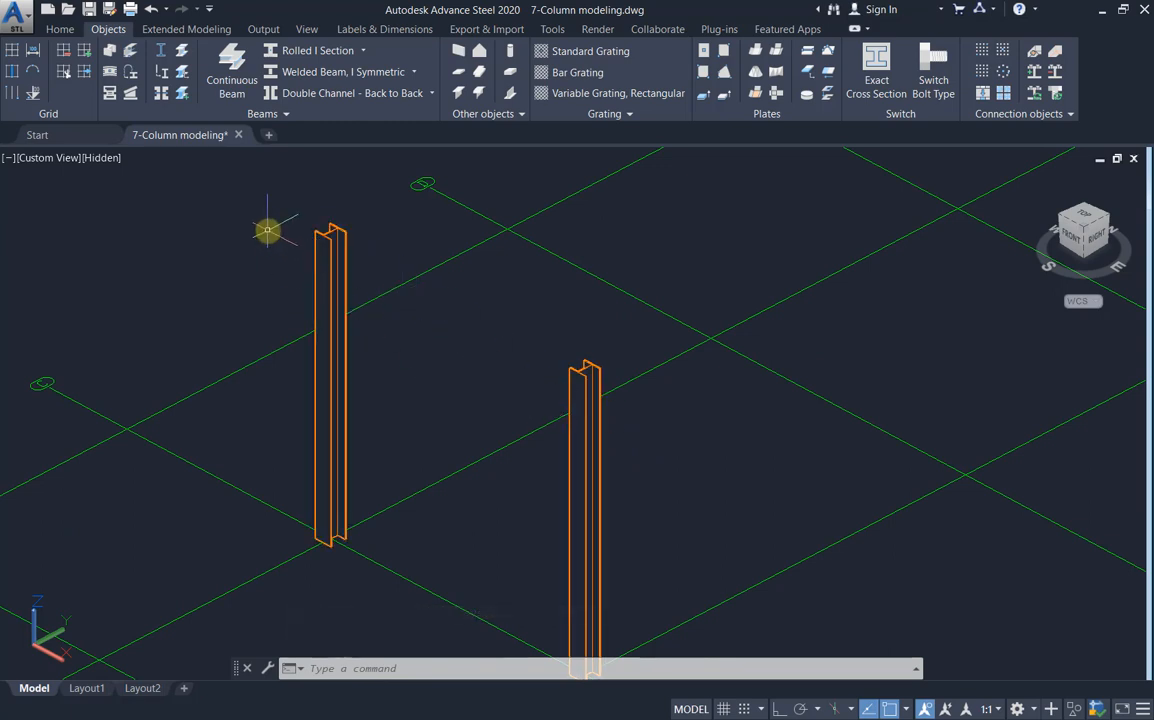
pyautogui.click(305, 48)
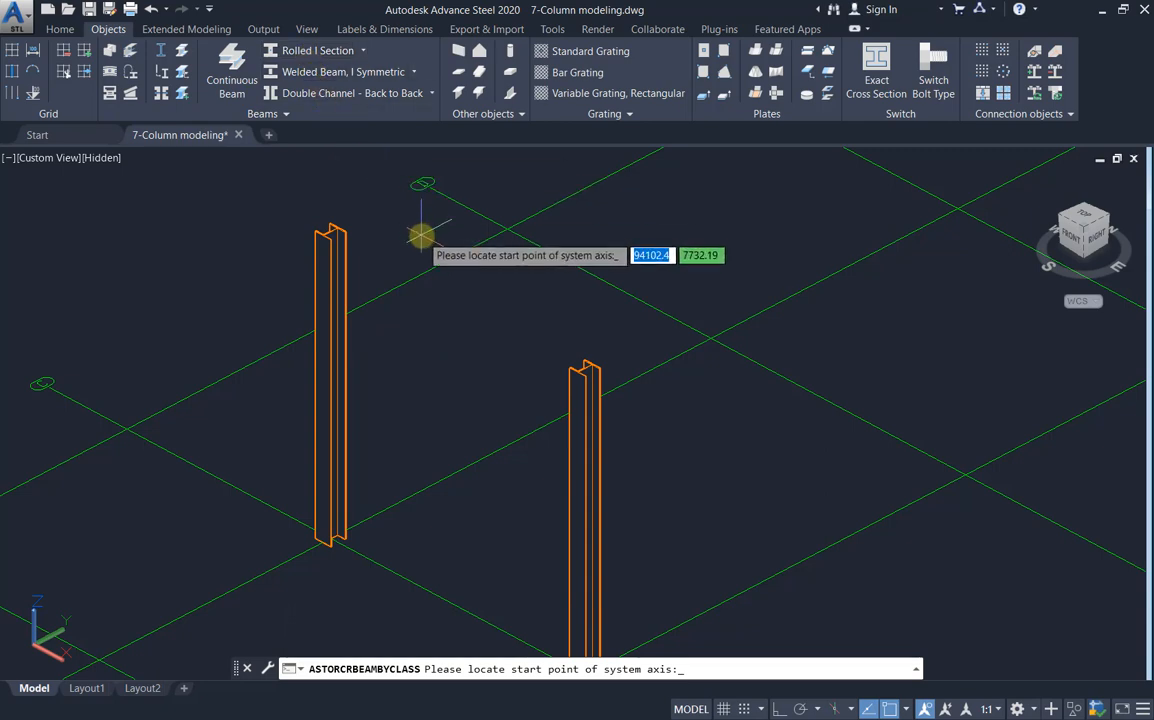
pyautogui.scroll(5, 348, 228)
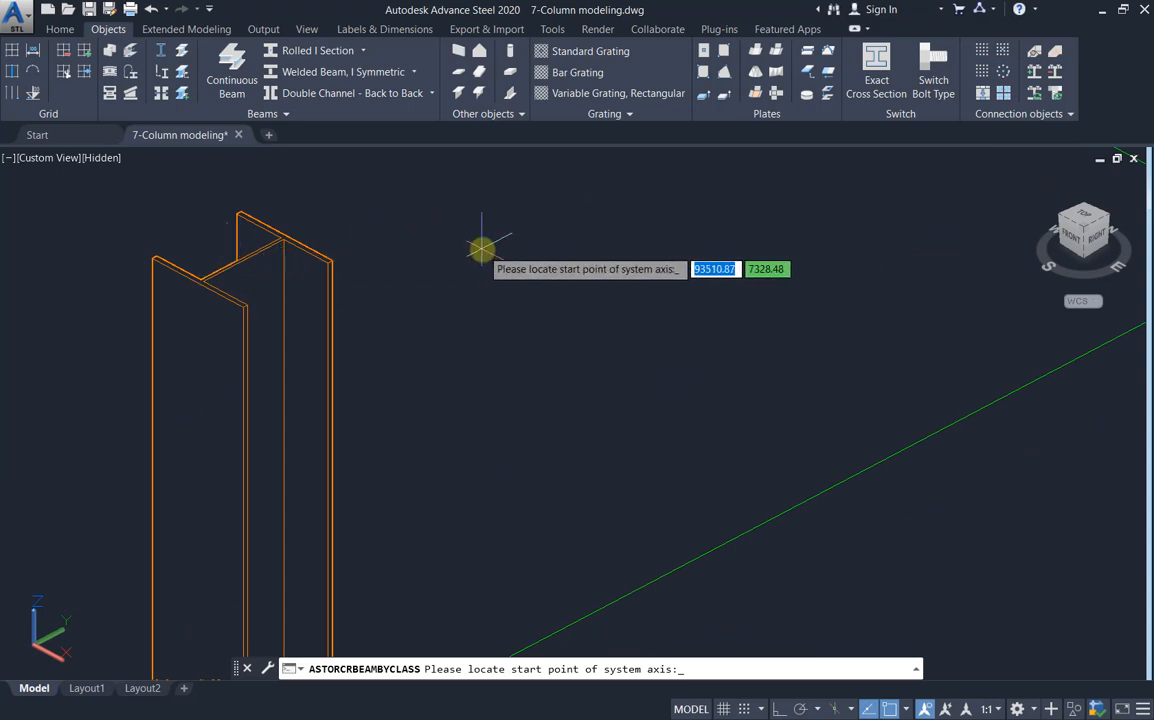
pyautogui.press('Escape')
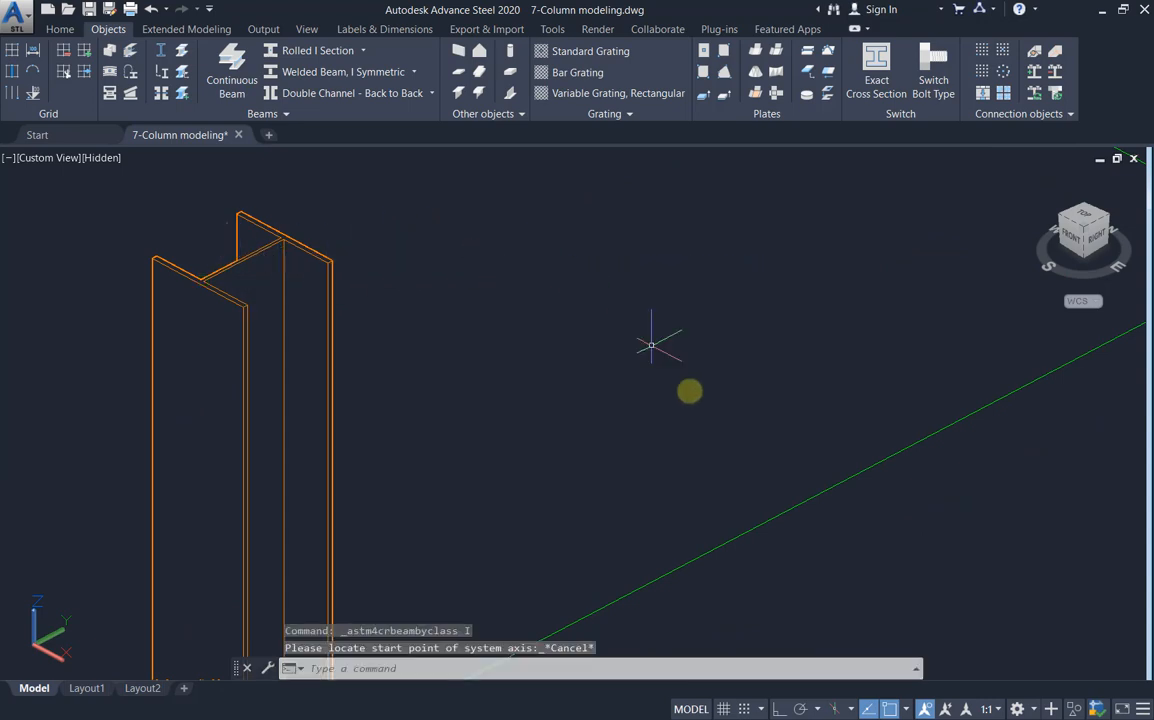
# Check which object snap modes are enabled in the drafting settings
pyautogui.click(765, 709)
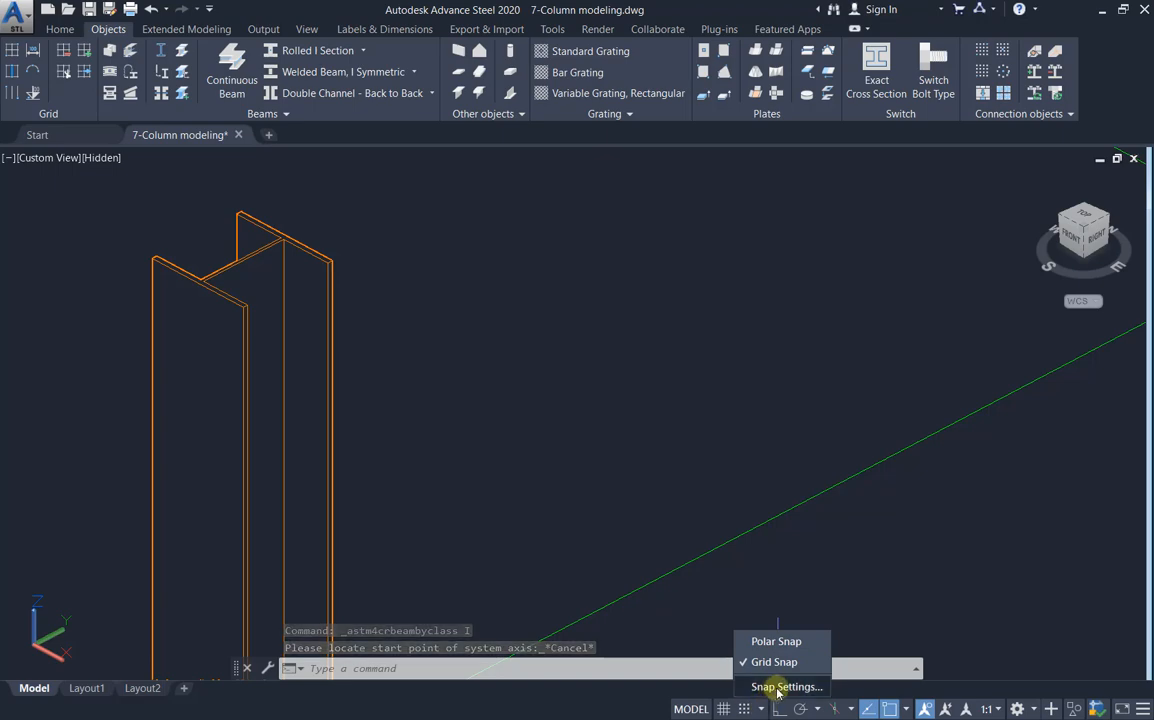
pyautogui.click(780, 687)
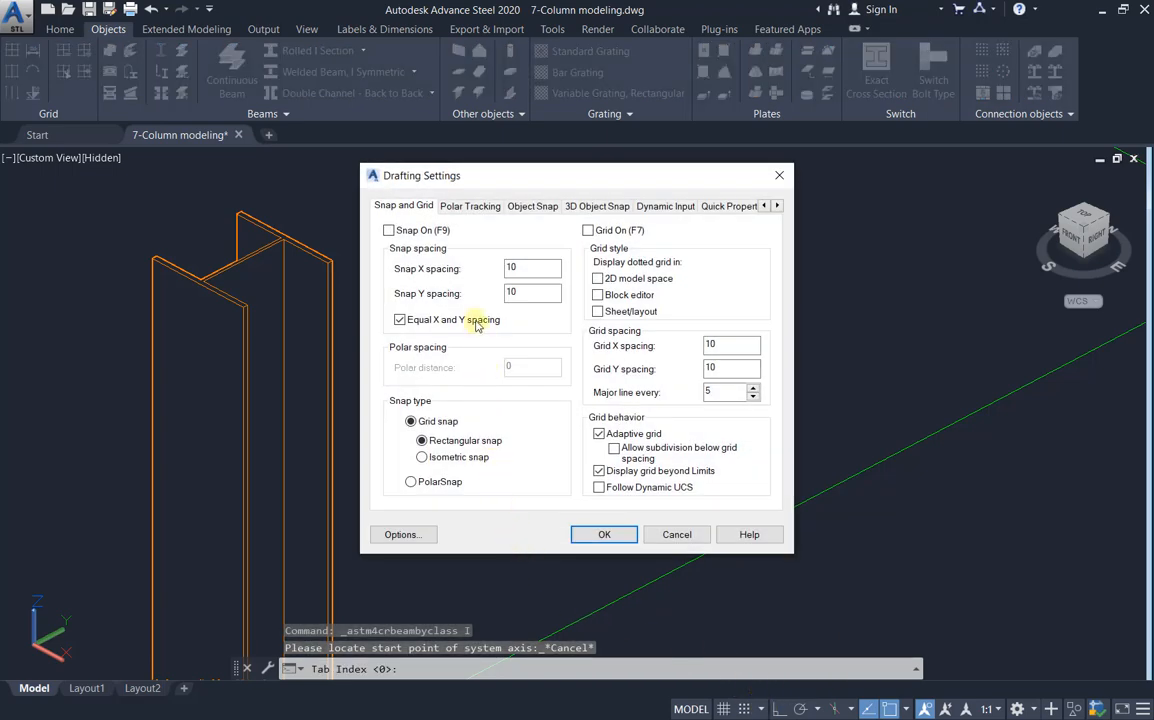
pyautogui.click(528, 208)
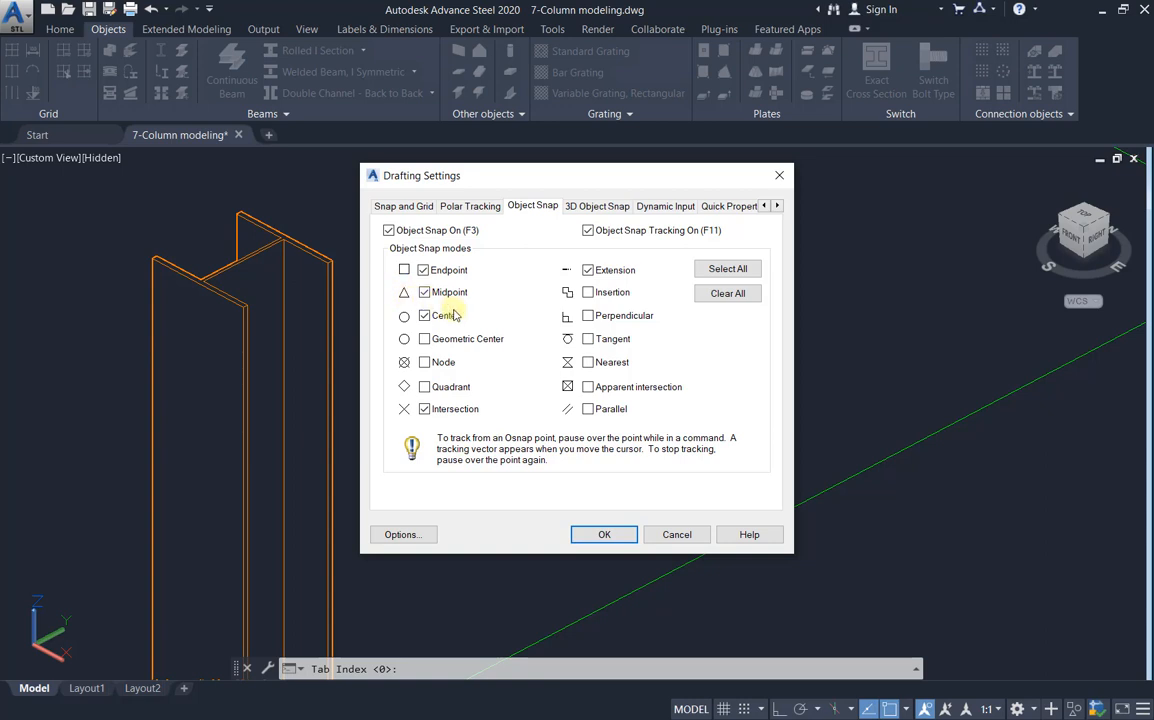
pyautogui.click(605, 535)
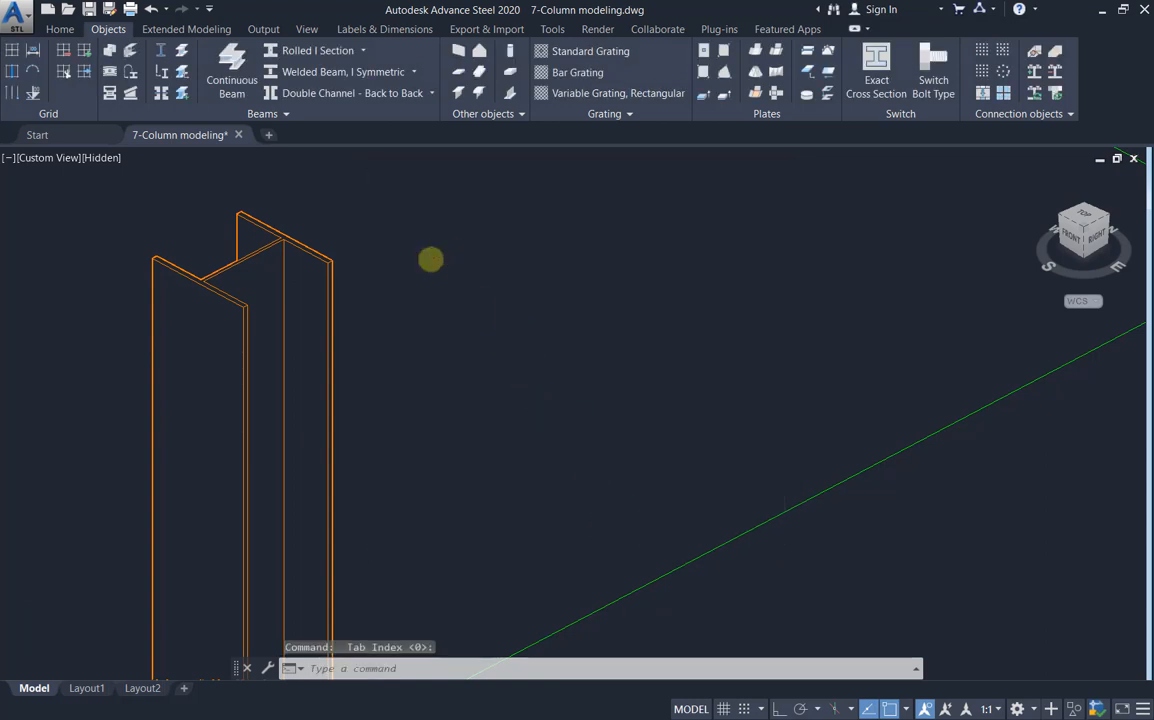
# Create a rolled I section beam connecting the web midpoints at the tops of the two columns
pyautogui.scroll(2, 430, 257)
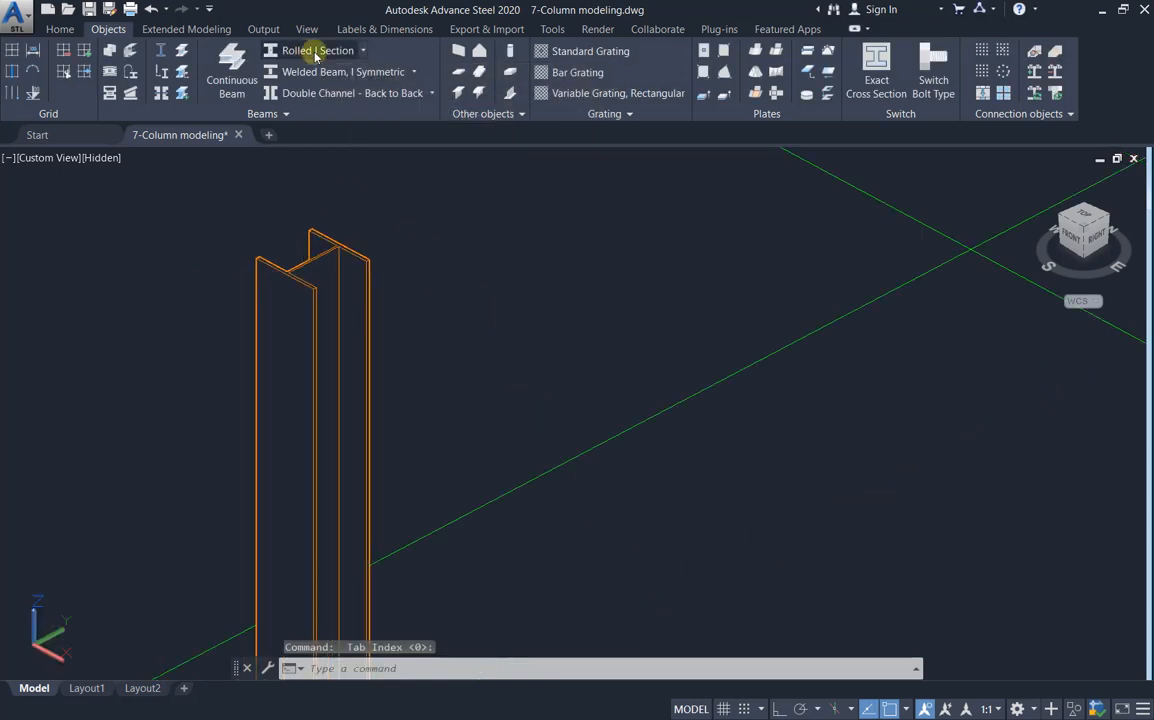
pyautogui.click(315, 52)
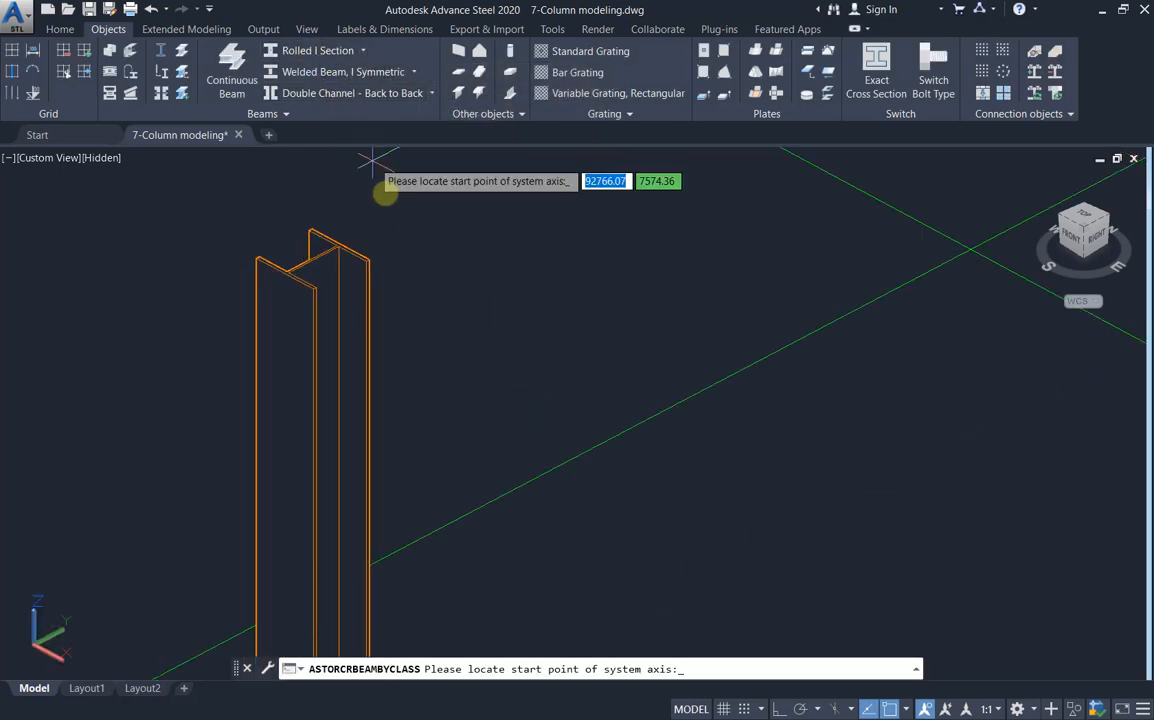
pyautogui.click(311, 261)
pyautogui.scroll(-4, 340, 235)
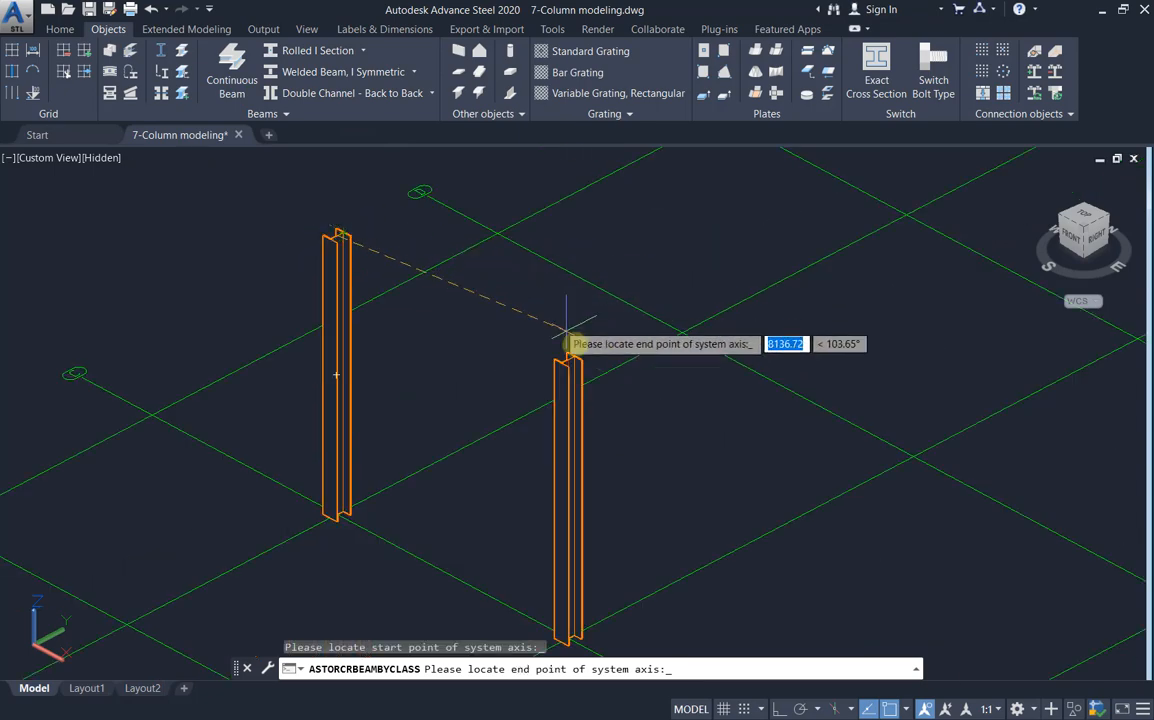
pyautogui.scroll(5, 566, 330)
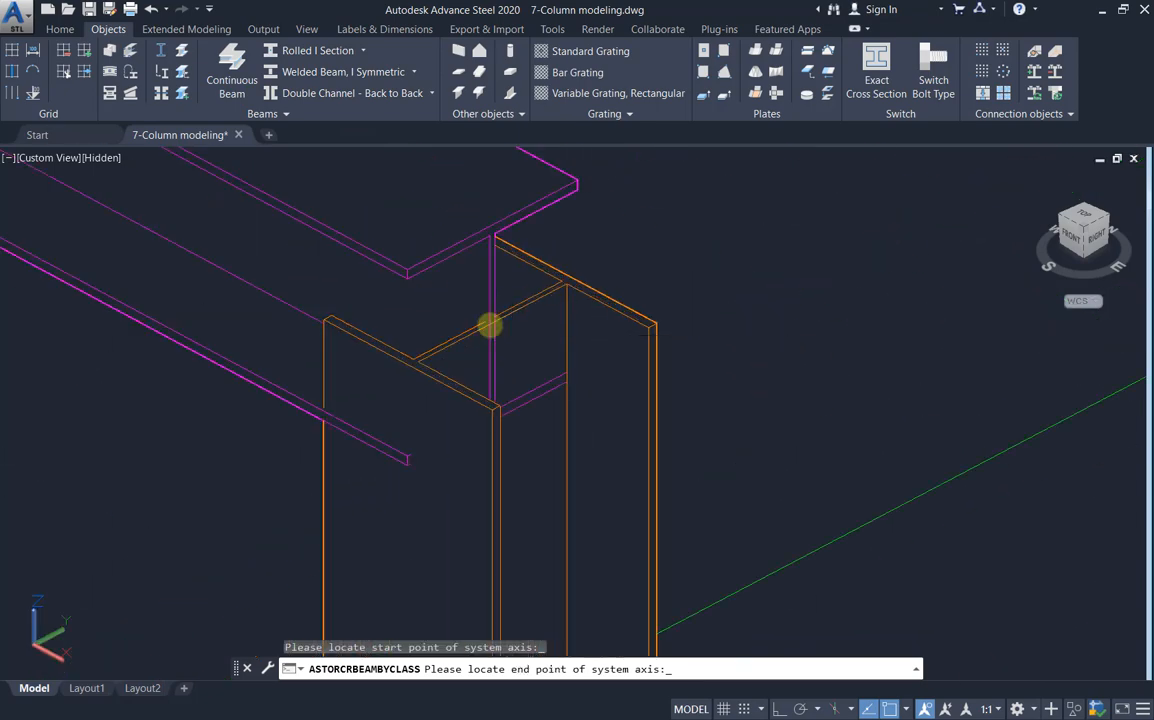
pyautogui.click(489, 325)
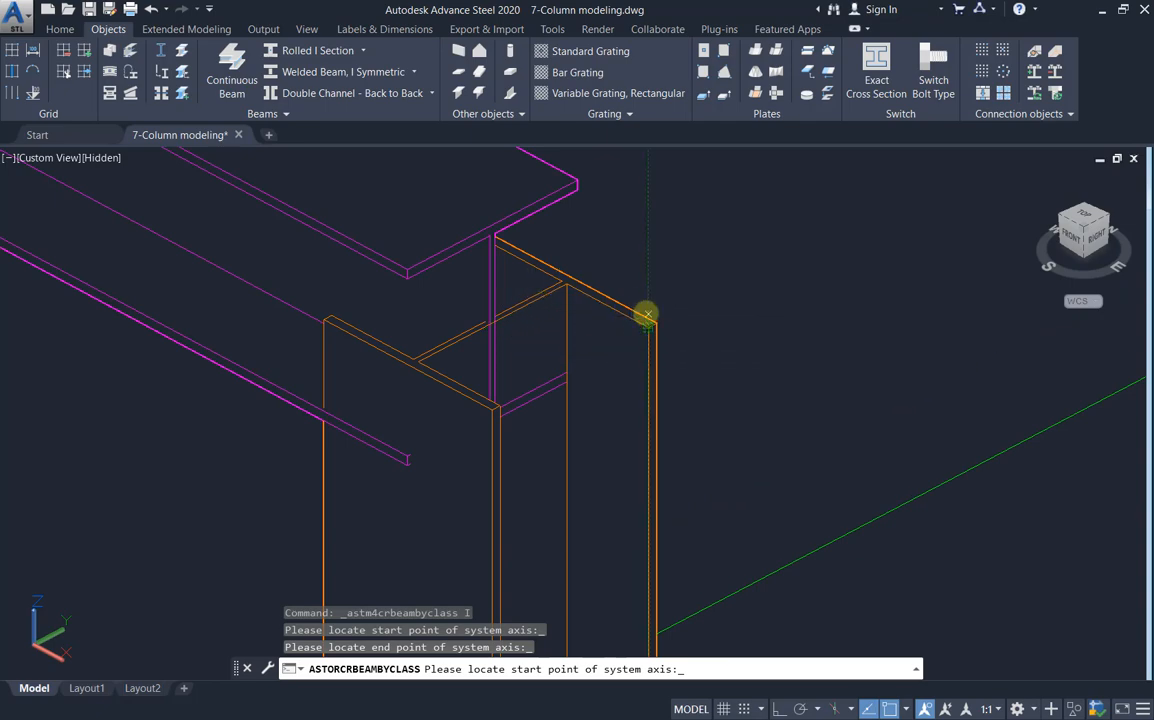
pyautogui.press('Escape')
# Change the section category of the beam spanning the two columns to Angle
pyautogui.scroll(-5, 392, 343)
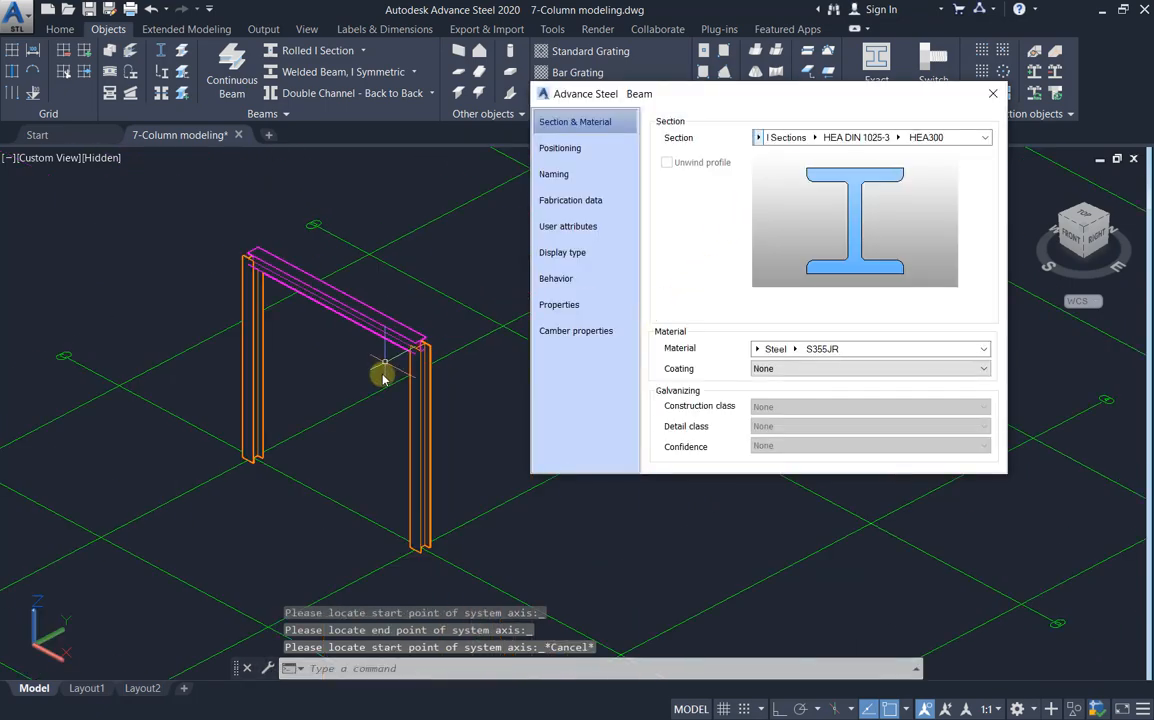
pyautogui.keyDown('shift'); pyautogui.moveTo(358, 399); pyautogui.dragTo(520, 387, button='middle'); pyautogui.keyUp('shift')
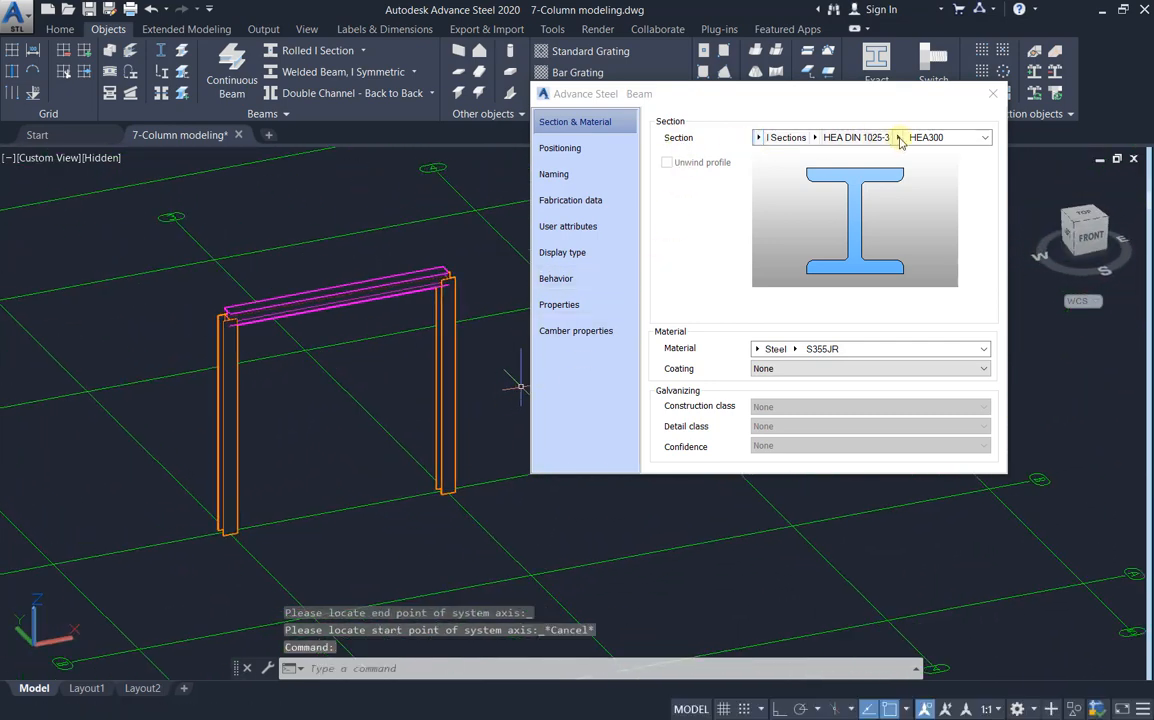
pyautogui.click(758, 139)
pyautogui.click(806, 140)
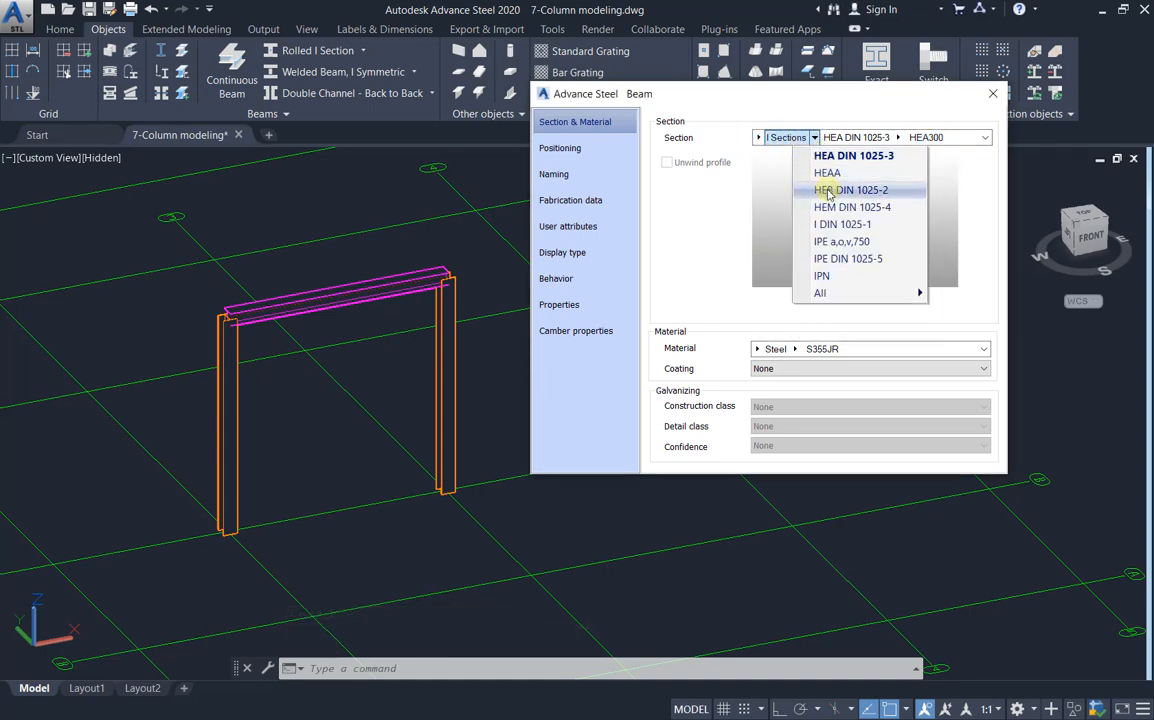
pyautogui.click(760, 141)
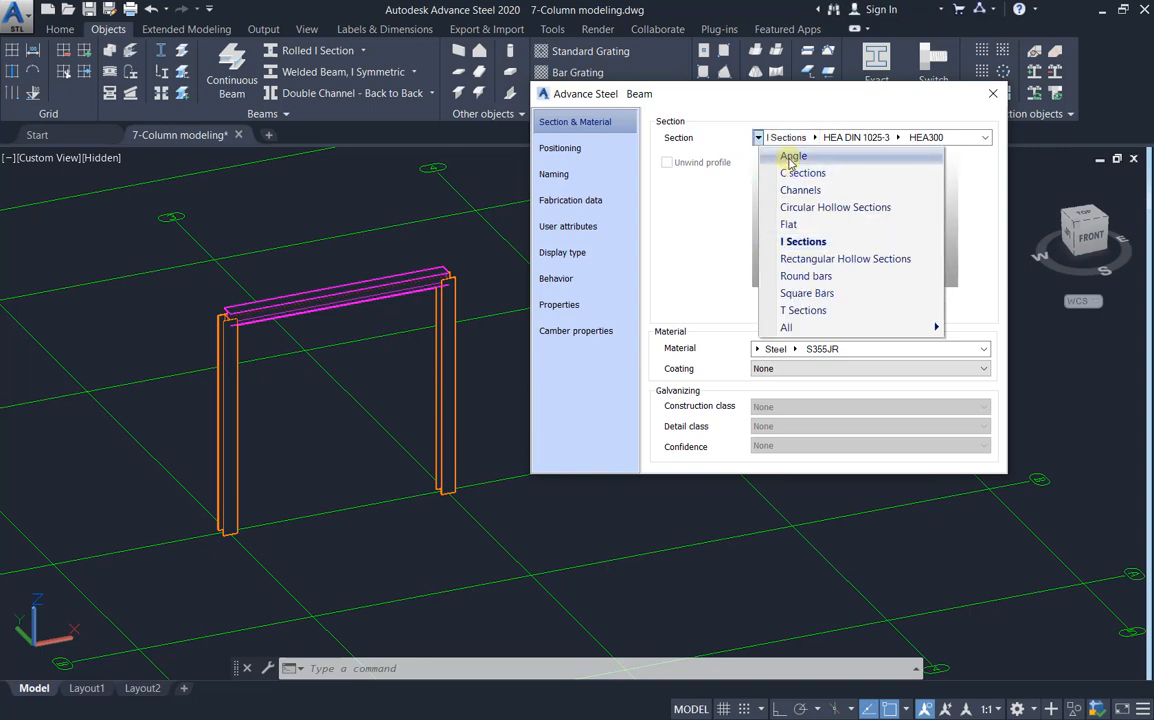
pyautogui.click(791, 157)
# Switch the viewport's visual style to Realistic with the beam-to-column joint in close view
pyautogui.scroll(3, 462, 335)
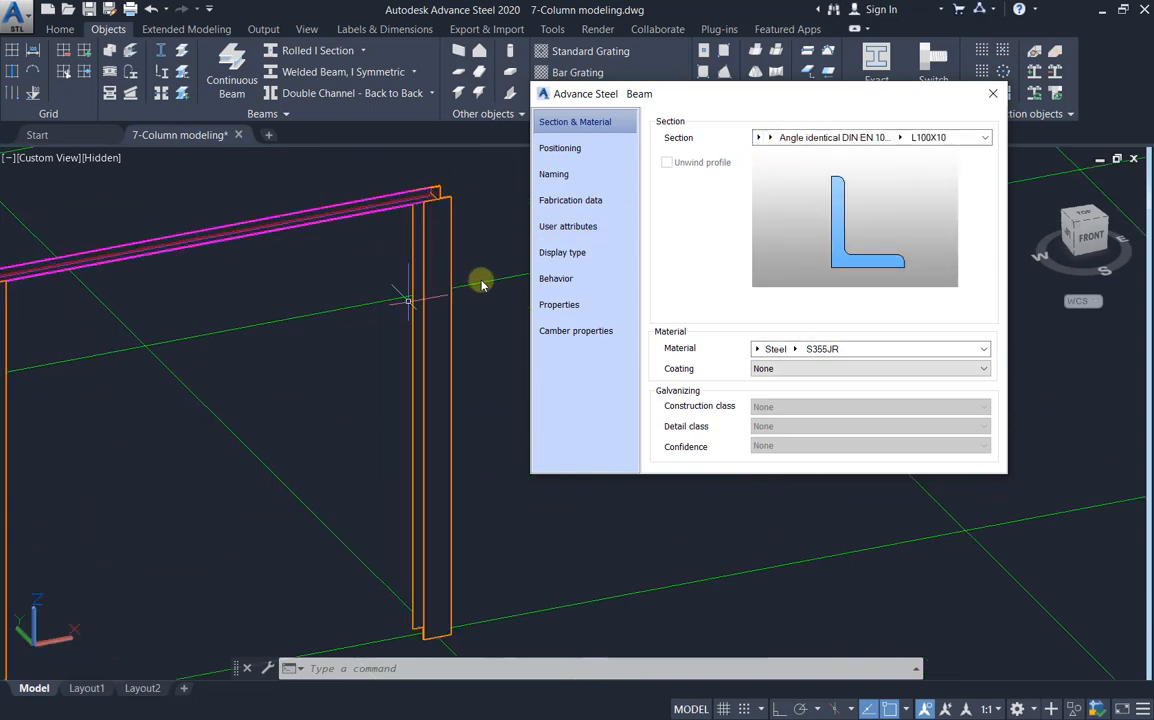
pyautogui.scroll(-5, 304, 275)
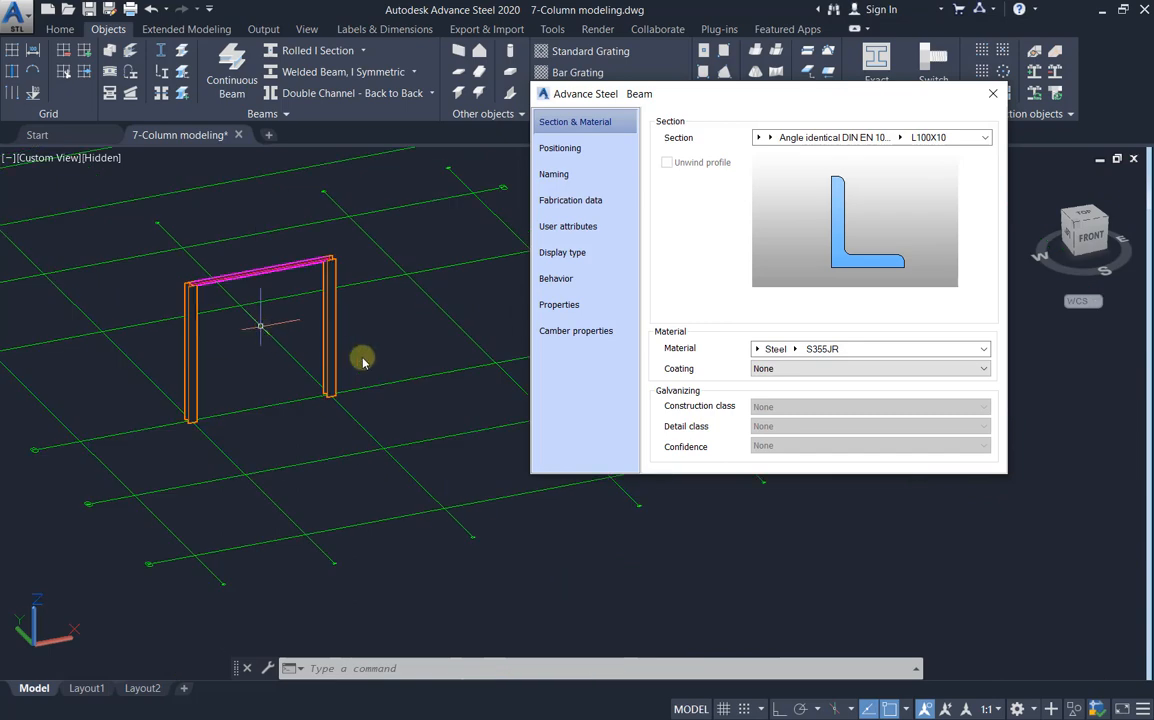
pyautogui.keyDown('shift'); pyautogui.moveTo(299, 335); pyautogui.dragTo(321, 292, button='middle'); pyautogui.keyUp('shift')
pyautogui.scroll(6, 321, 292)
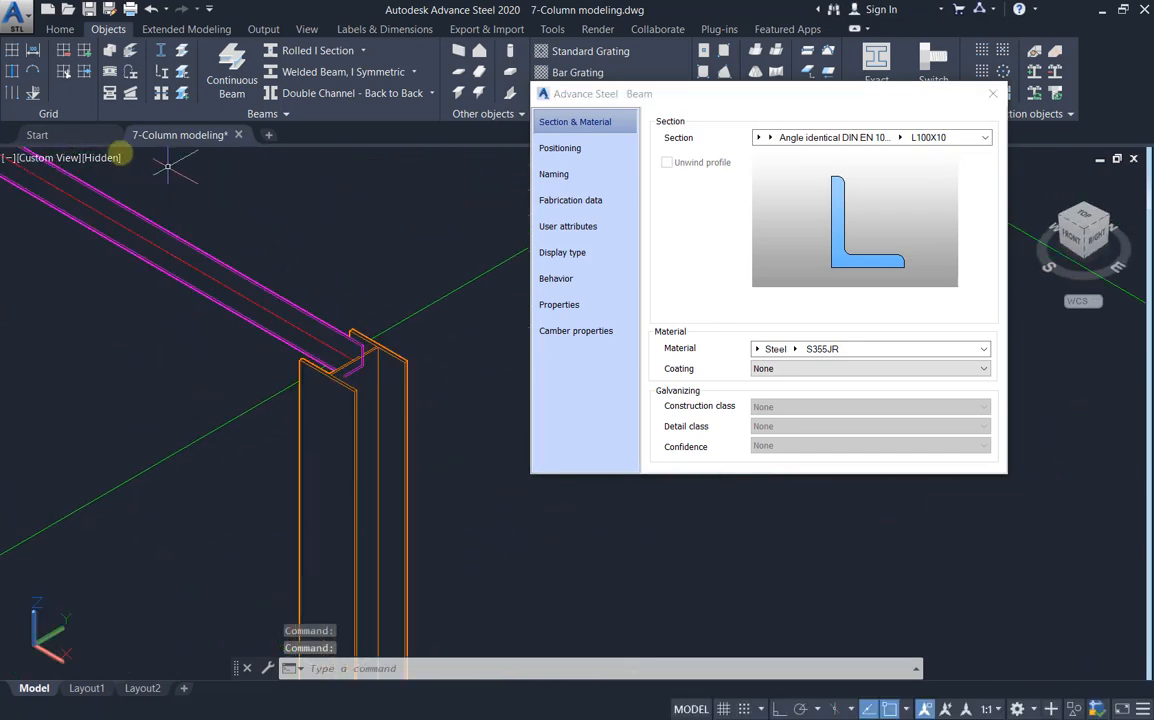
pyautogui.click(106, 158)
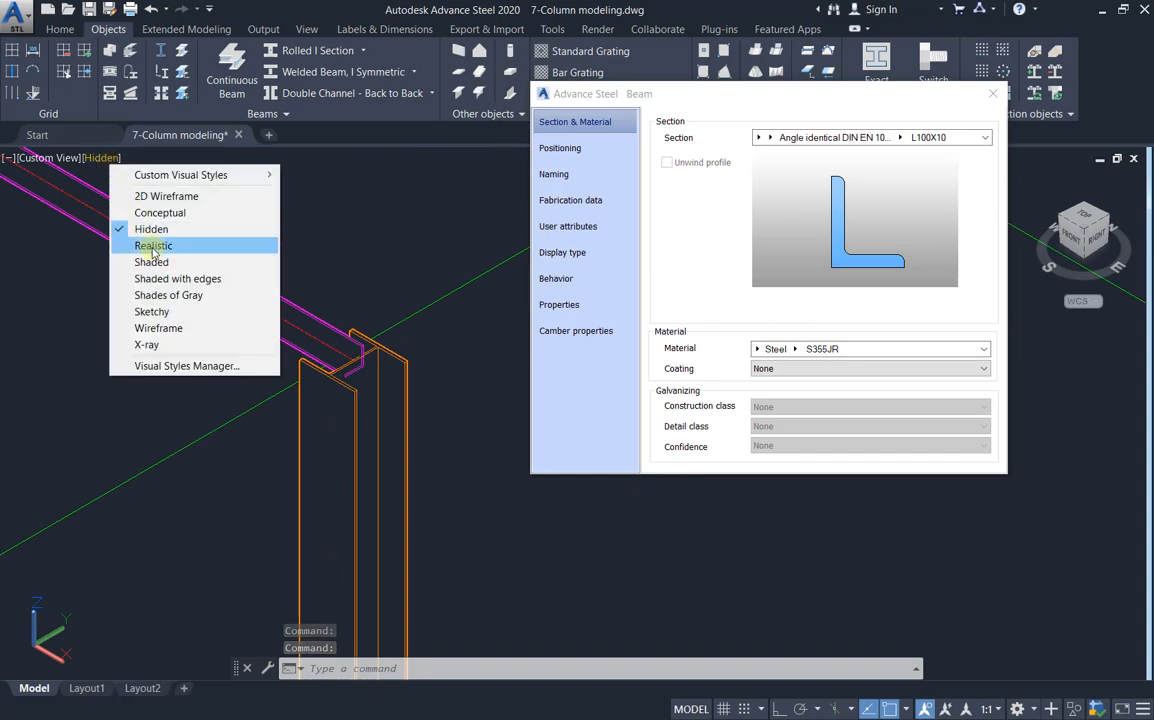
pyautogui.click(135, 245)
# Try C sections and Channels as the section category of the beam spanning the two columns
pyautogui.doubleClick(311, 330)
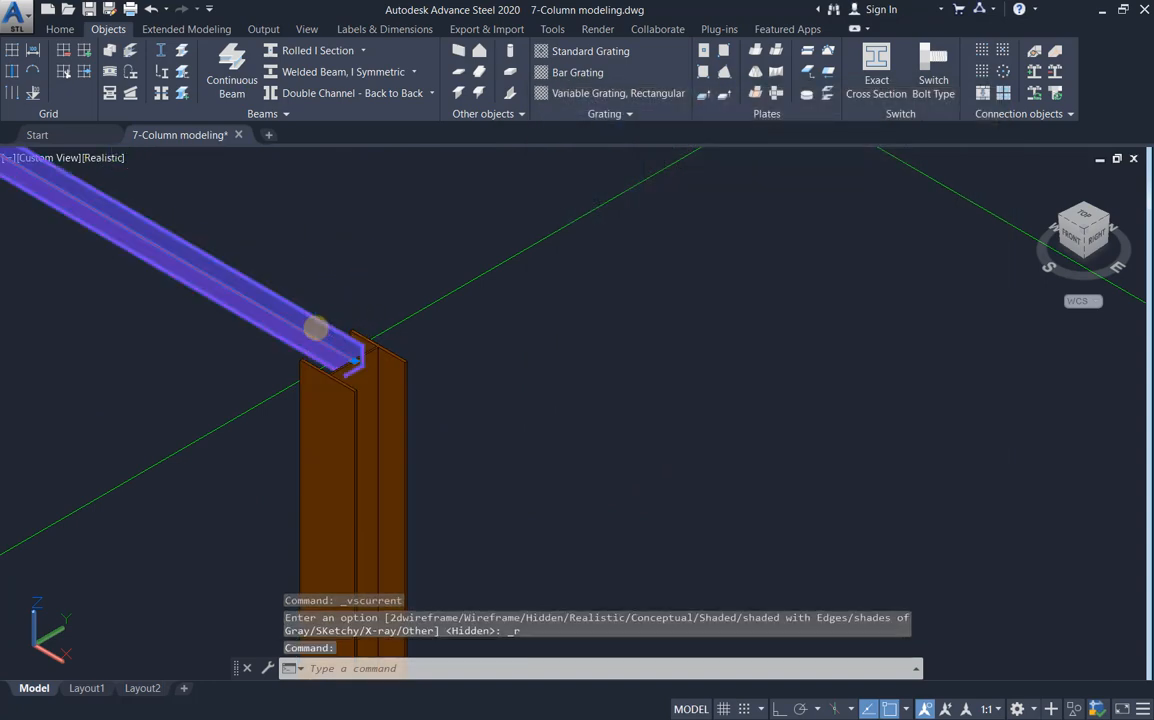
pyautogui.click(759, 138)
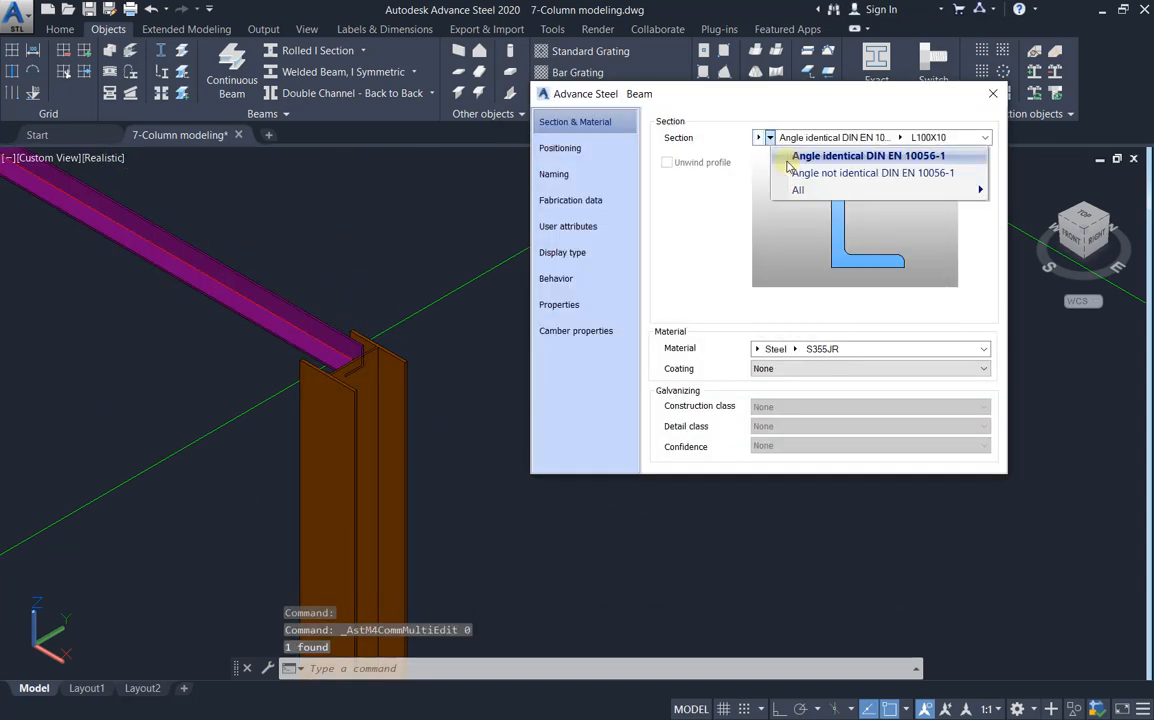
pyautogui.click(764, 173)
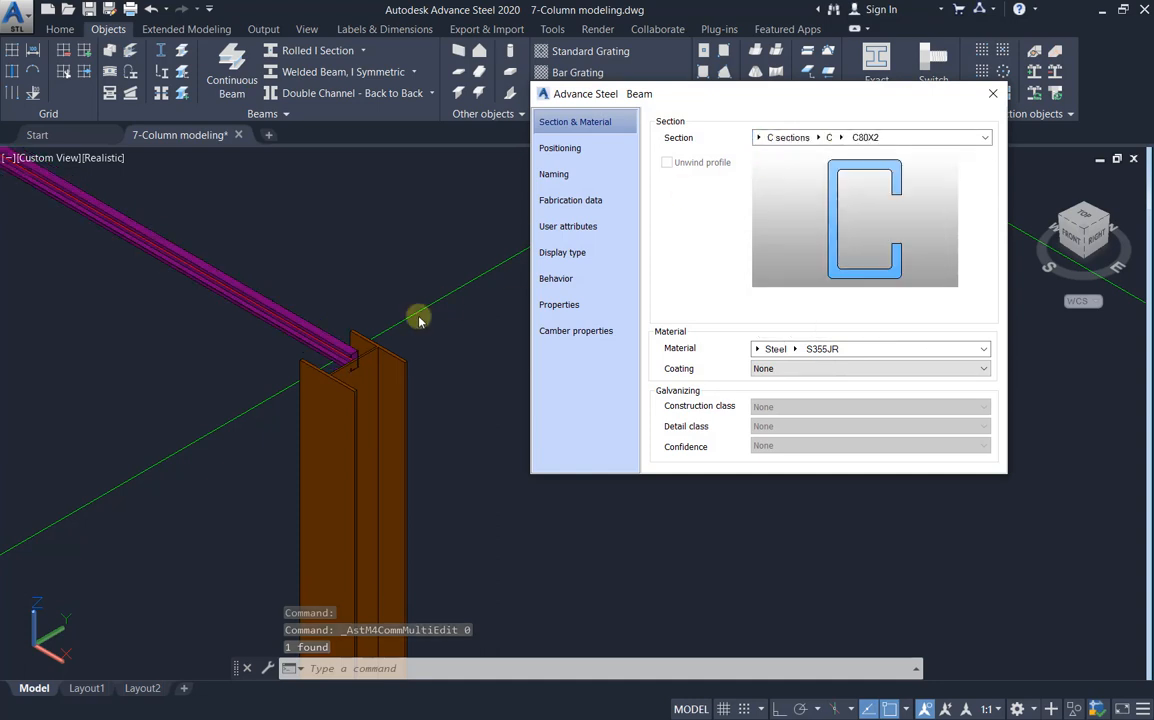
pyautogui.scroll(5, 348, 355)
pyautogui.click(757, 138)
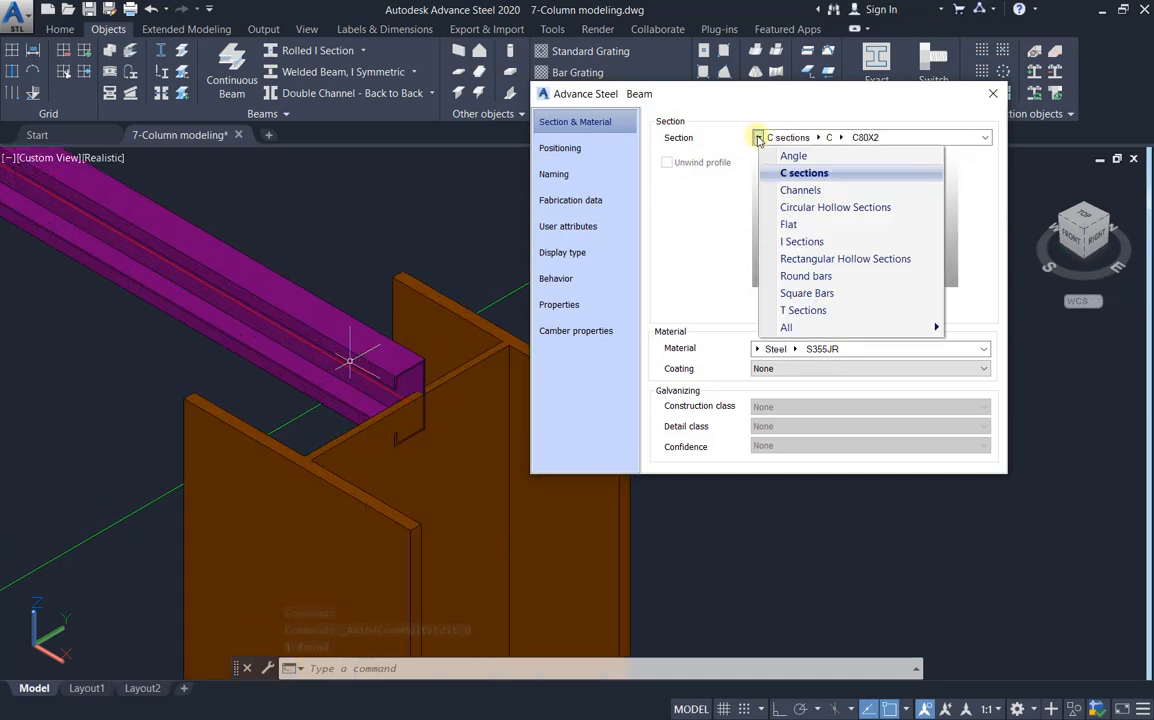
pyautogui.click(777, 190)
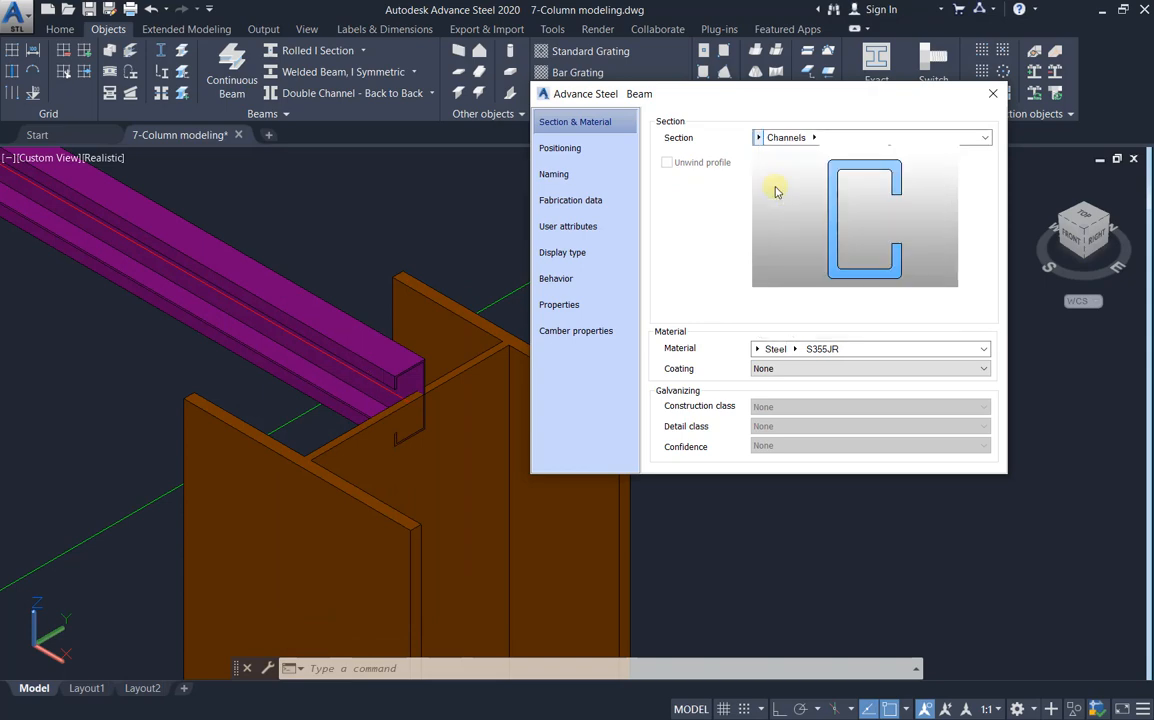
# Try Circular Hollow Sections and I Sections as the beam's section category
pyautogui.click(758, 138)
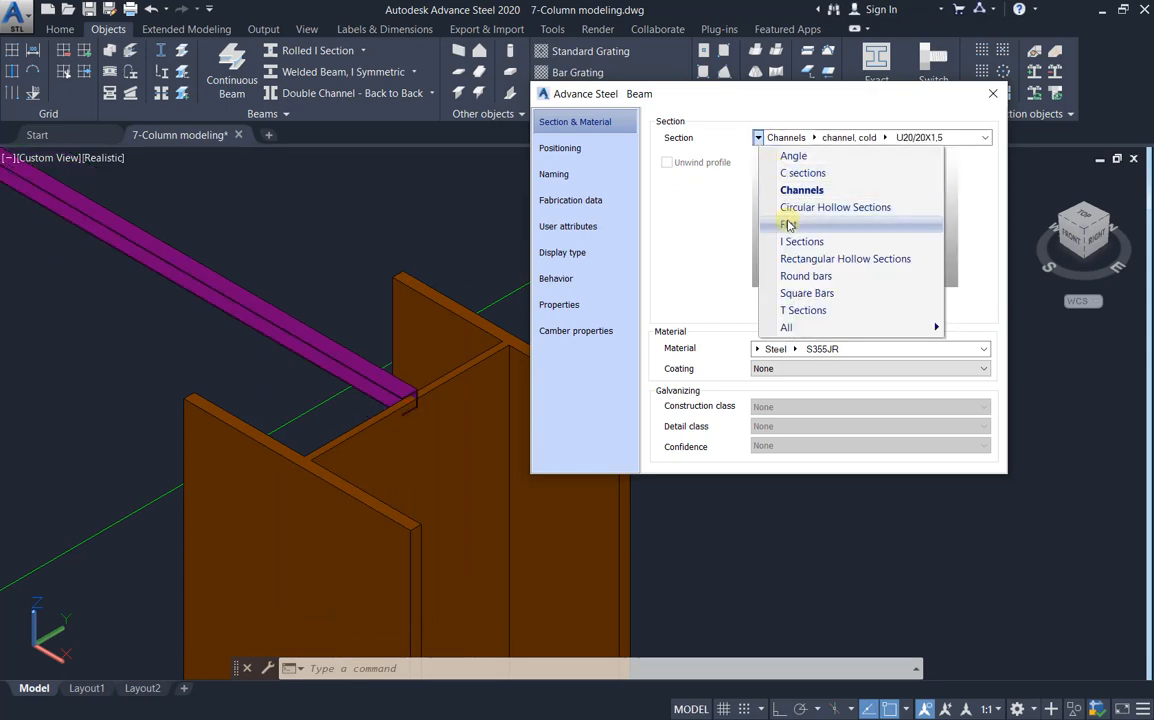
pyautogui.click(790, 212)
pyautogui.click(758, 138)
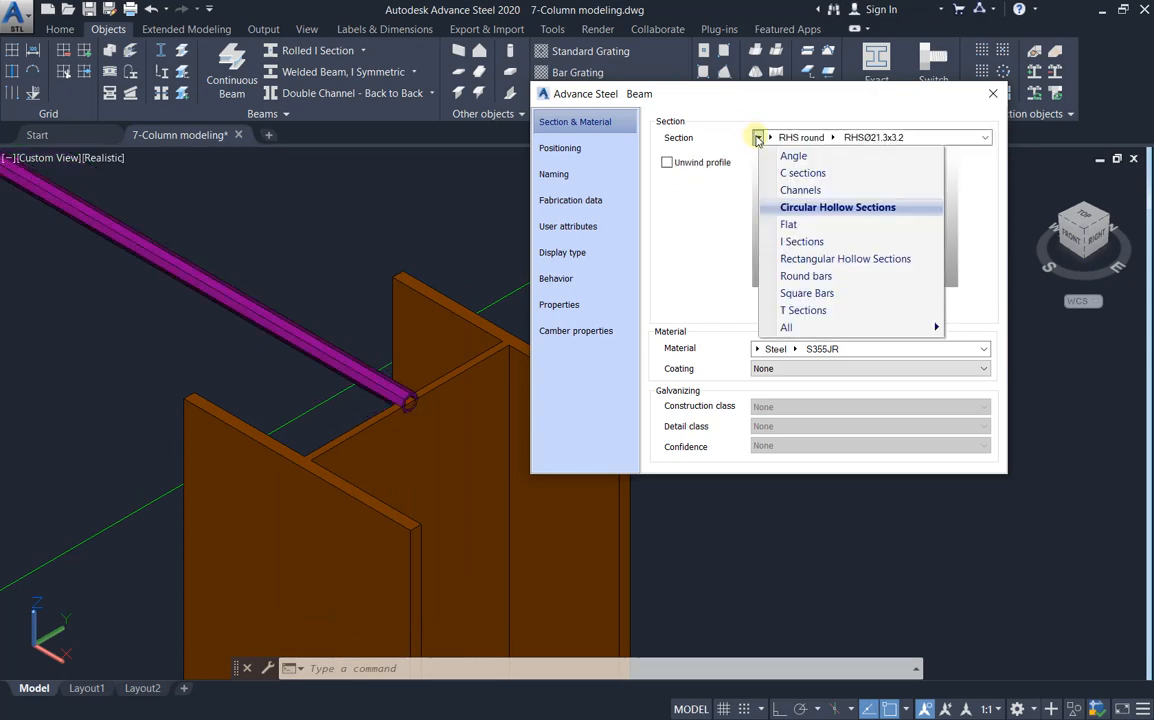
pyautogui.click(795, 241)
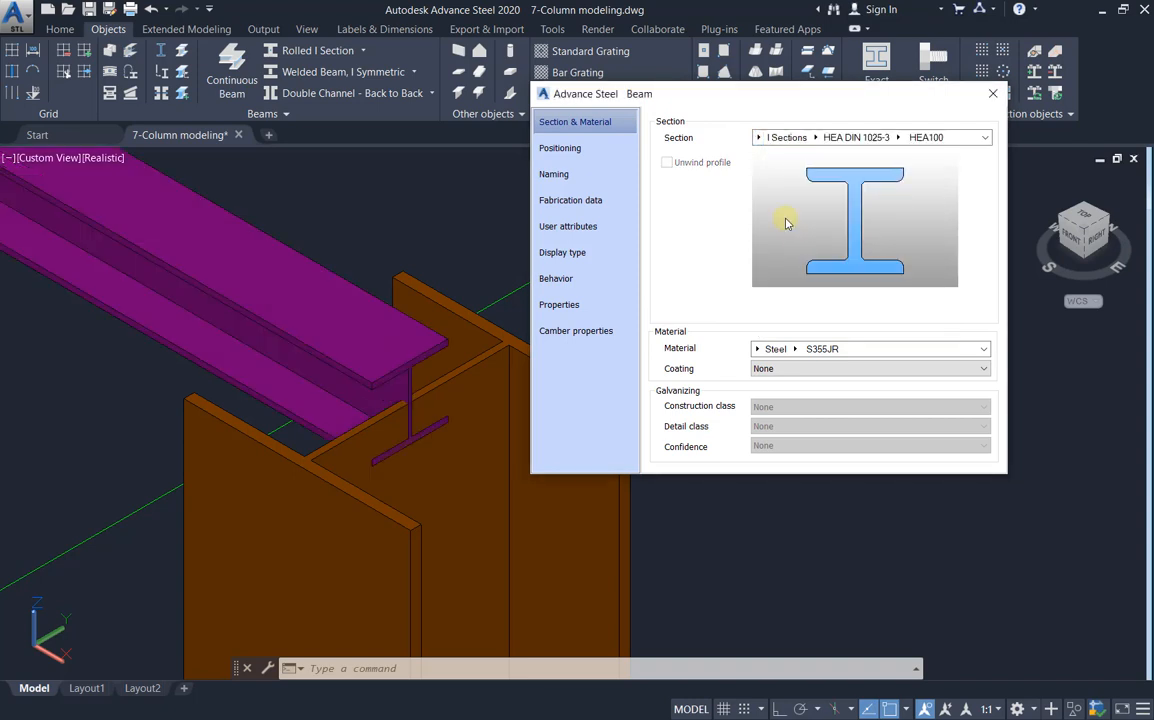
# Try Round bars and Square Bars as the beam's section category
pyautogui.click(758, 138)
pyautogui.click(799, 276)
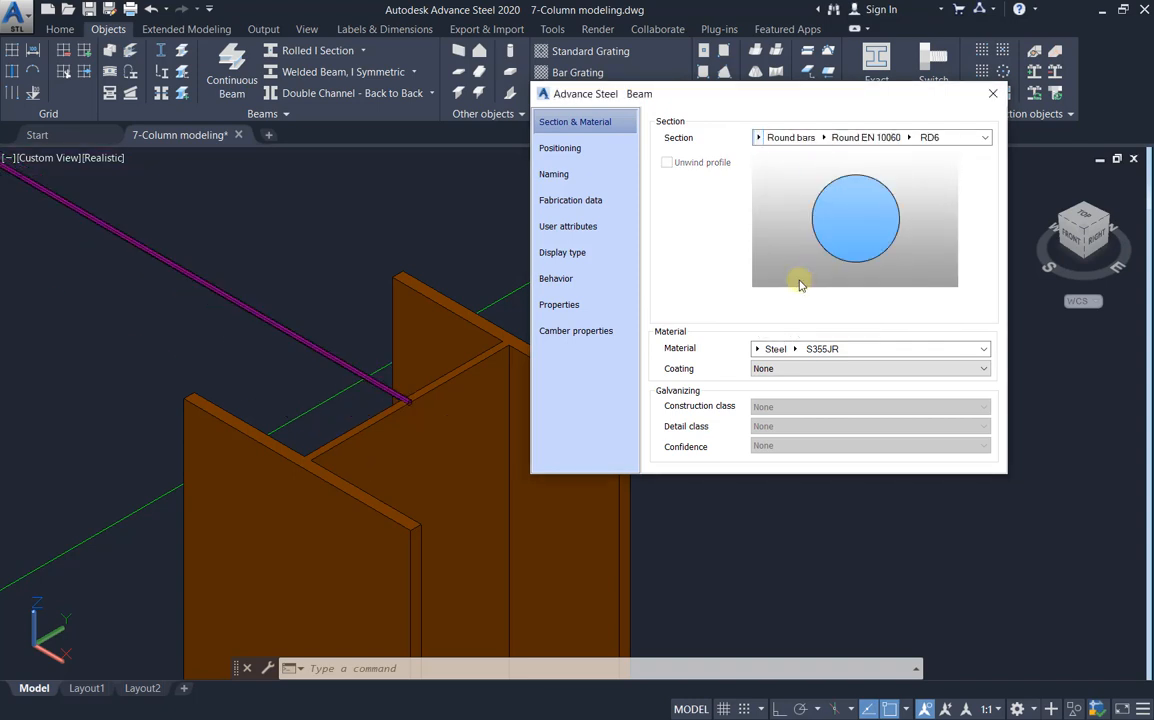
pyautogui.click(758, 138)
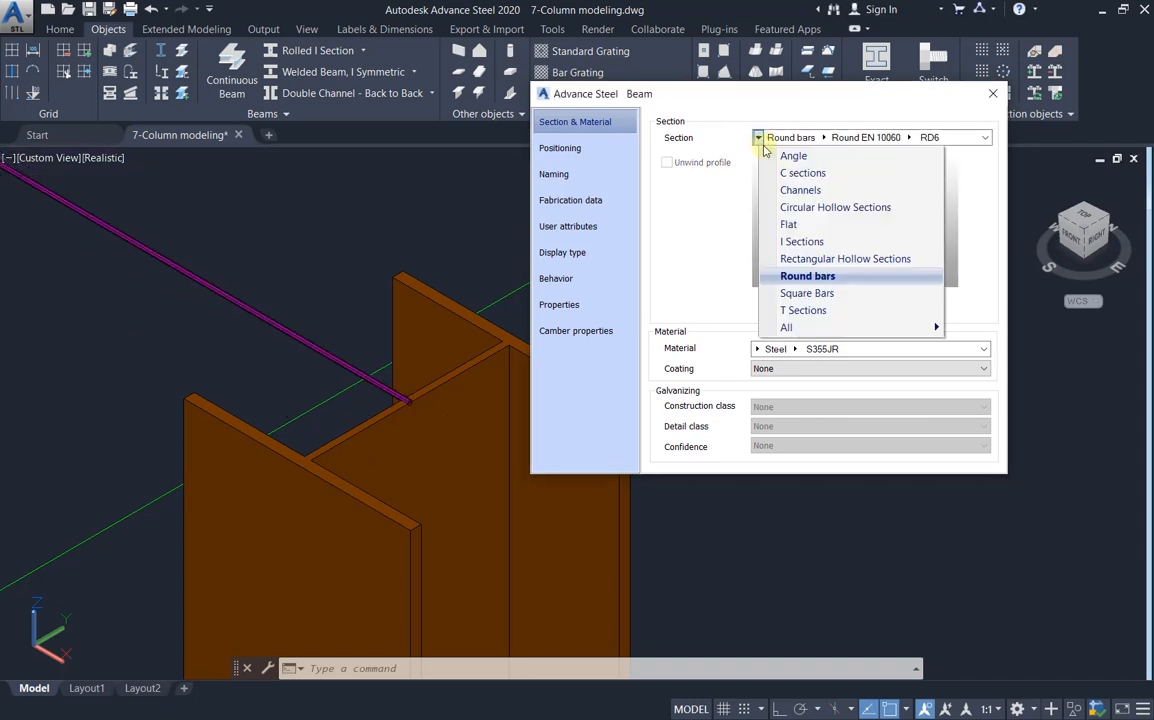
pyautogui.click(800, 292)
# Browse the complete catalogue of section categories available for the beam
pyautogui.click(759, 138)
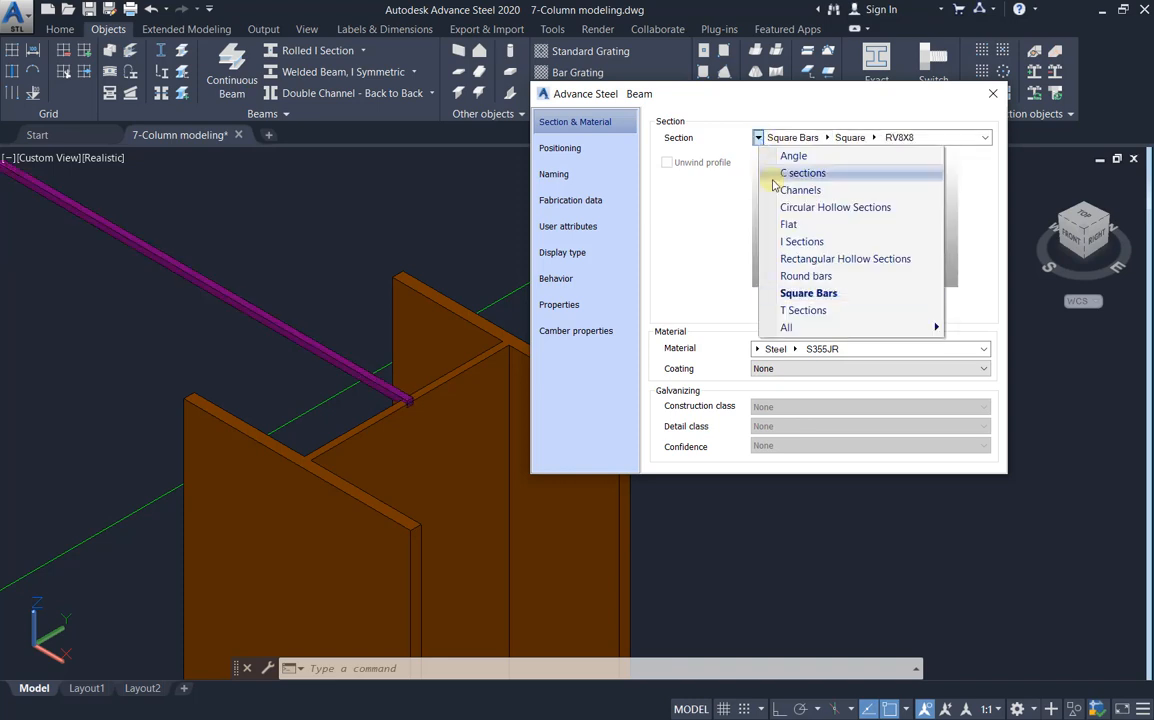
pyautogui.moveTo(800, 327)
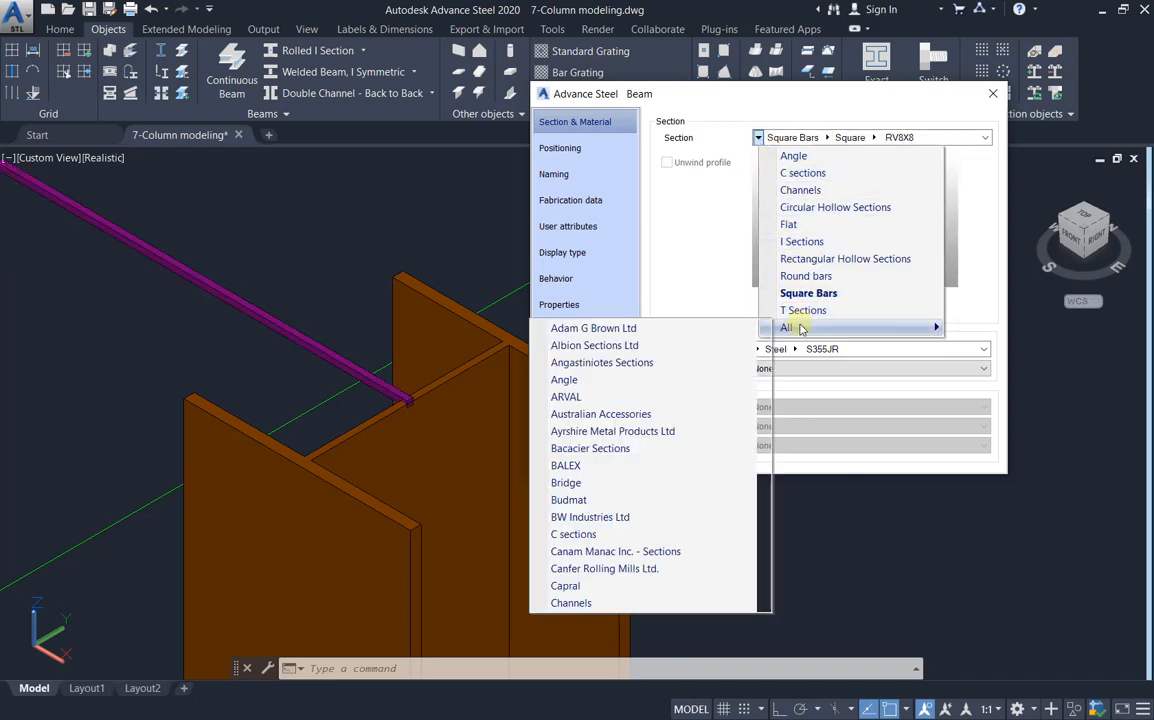
pyautogui.scroll(-3, 578, 510)
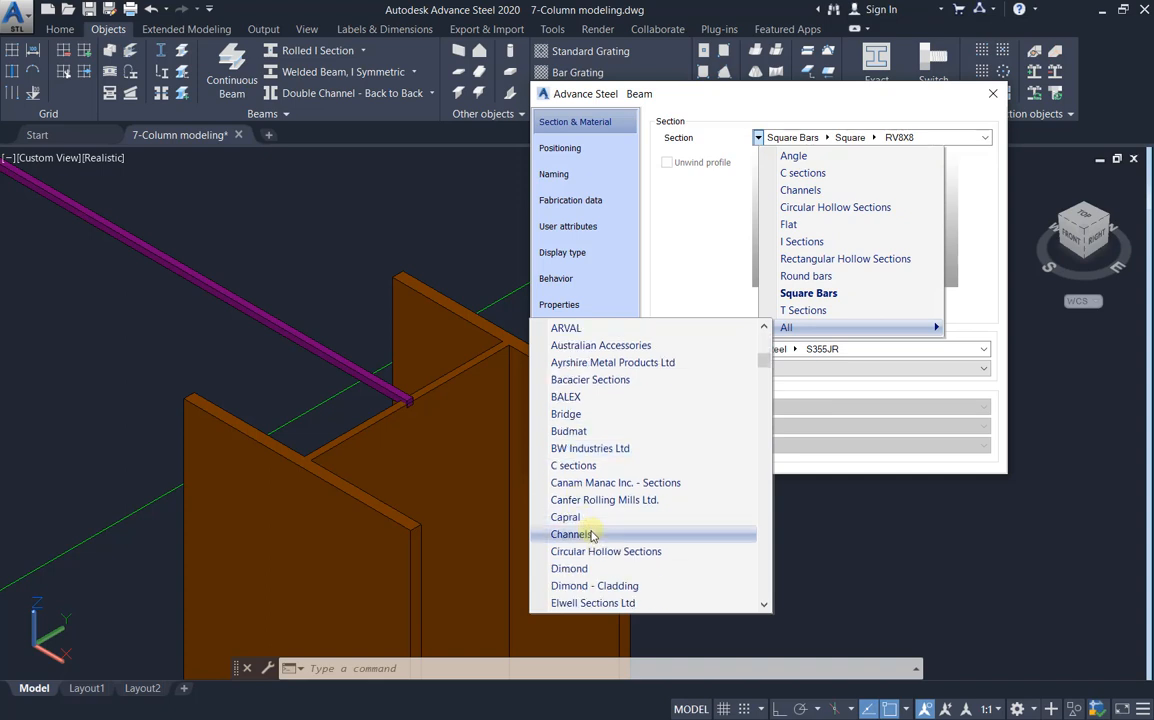
pyautogui.scroll(2, 620, 440)
pyautogui.click(775, 138)
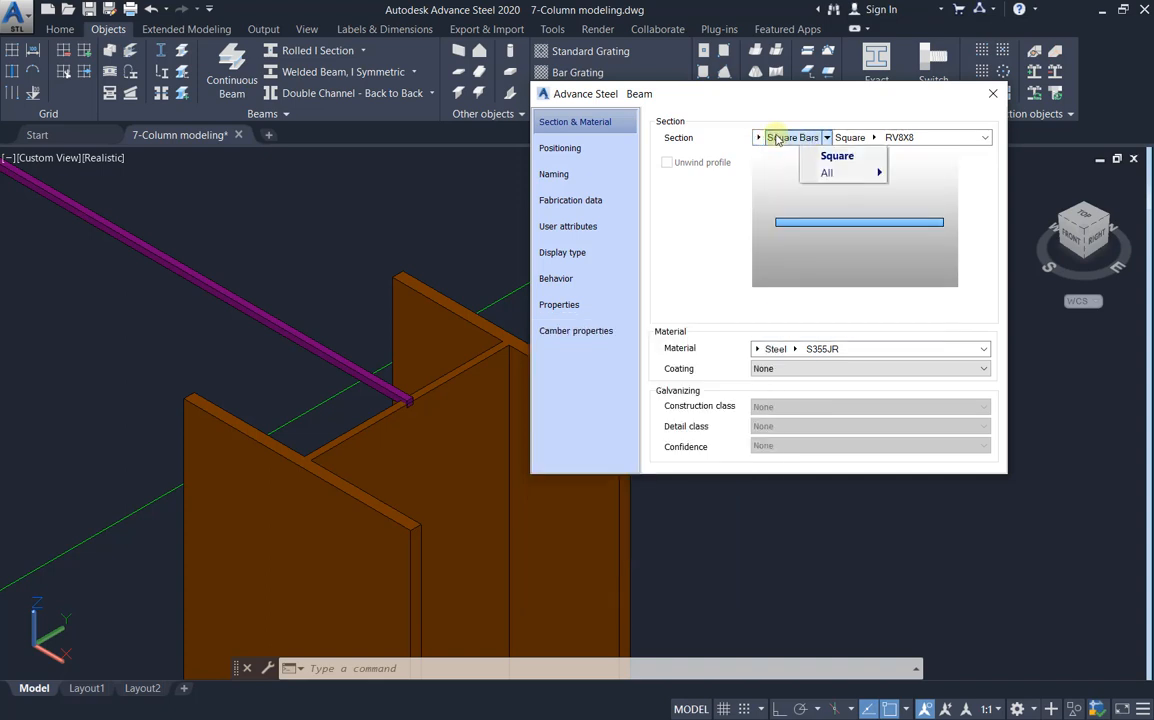
# Set the beam's section to I Sections, HEA DIN 1025-3, size HEA300
pyautogui.click(759, 138)
pyautogui.click(797, 242)
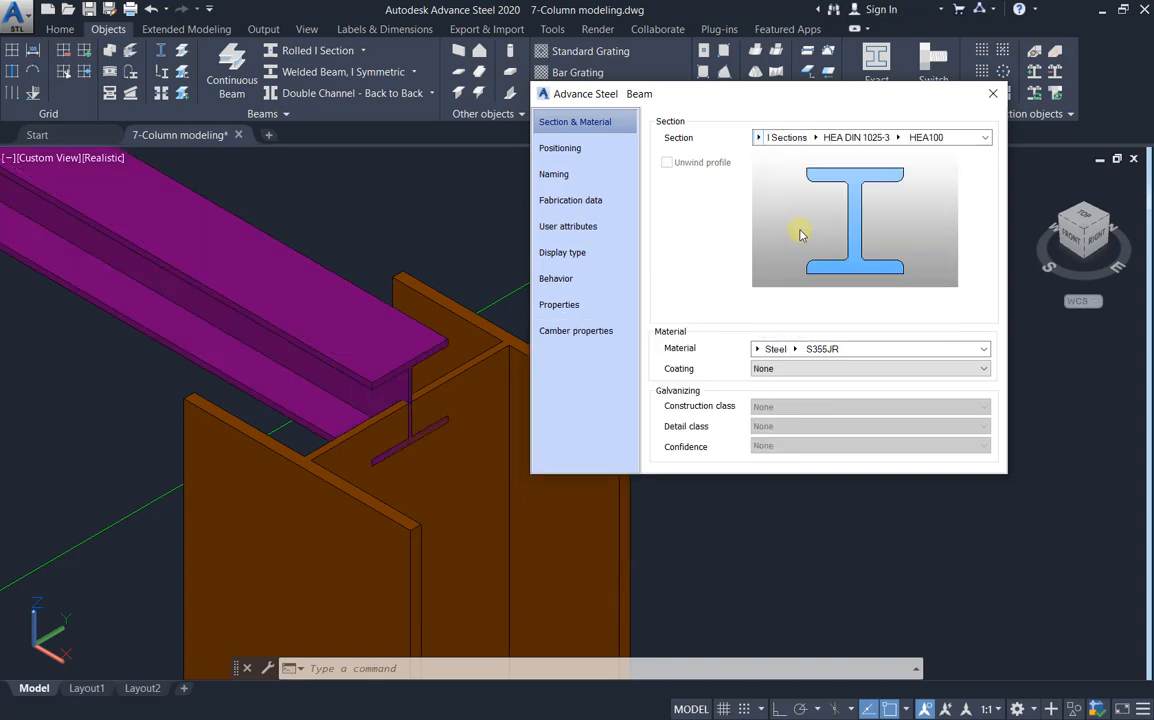
pyautogui.click(815, 138)
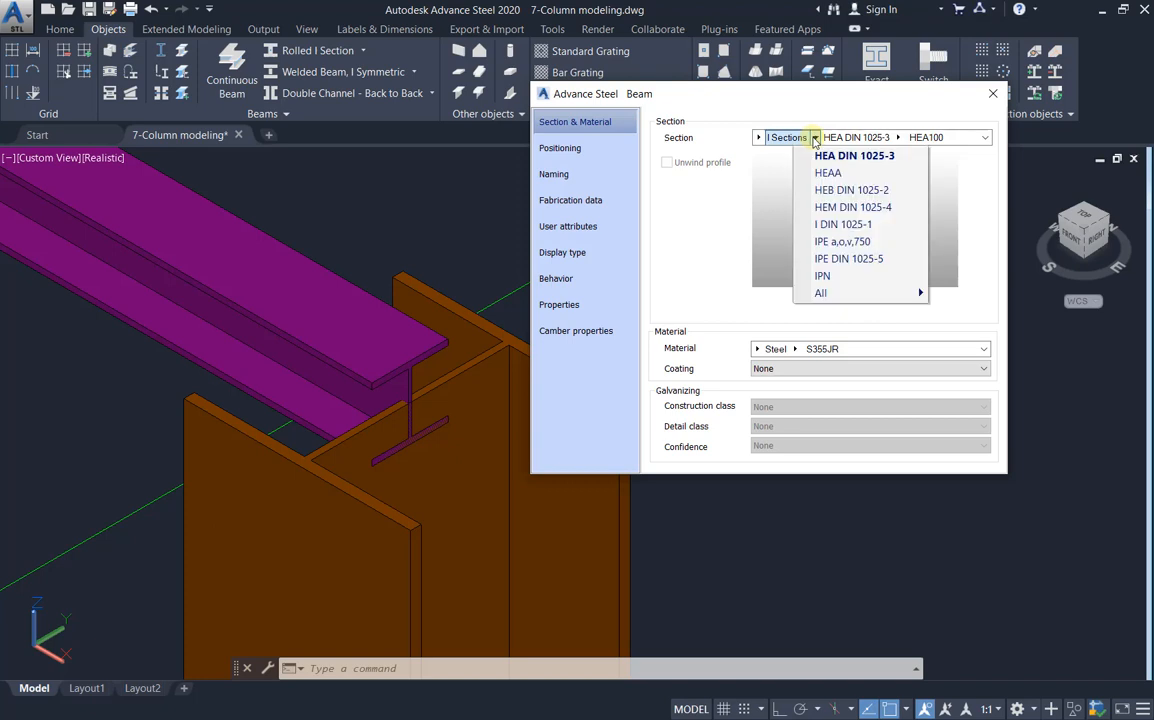
pyautogui.click(820, 153)
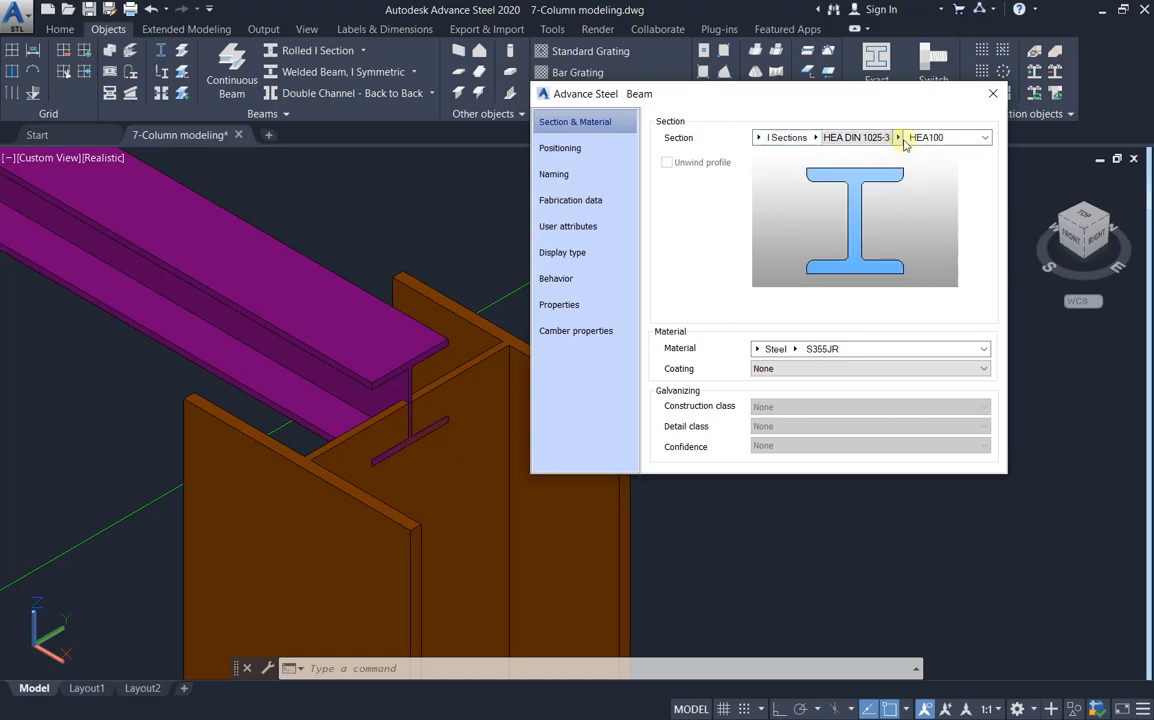
pyautogui.click(901, 138)
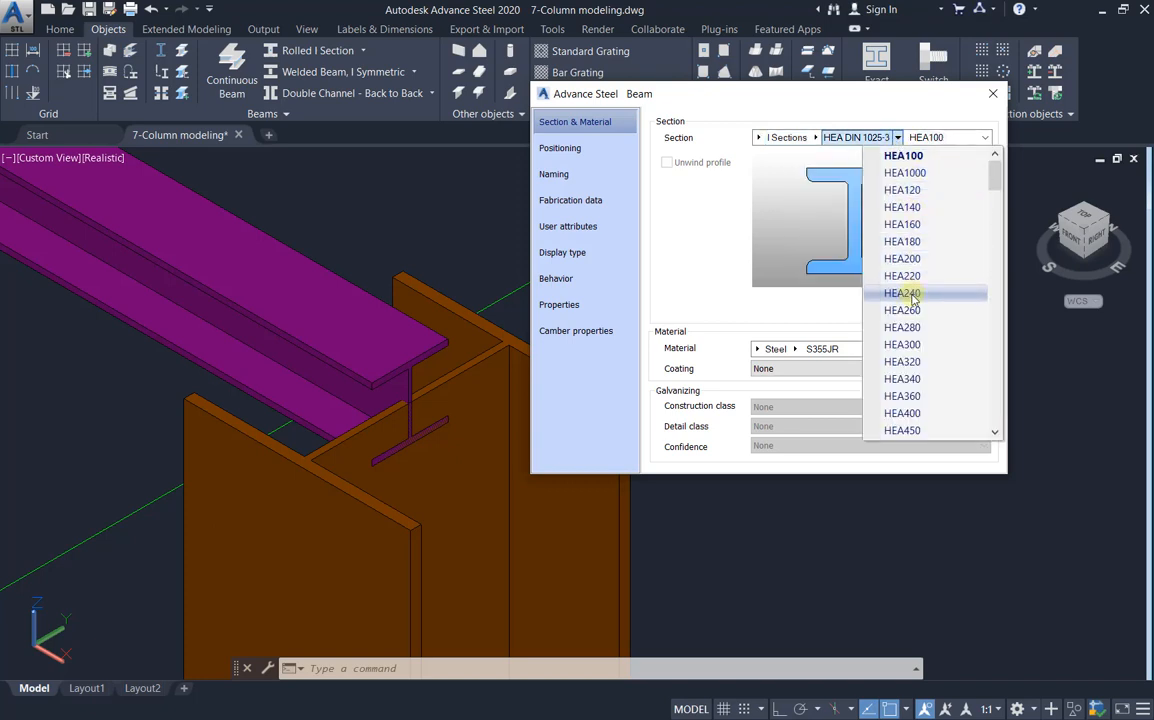
pyautogui.click(903, 345)
pyautogui.scroll(-6, 425, 305)
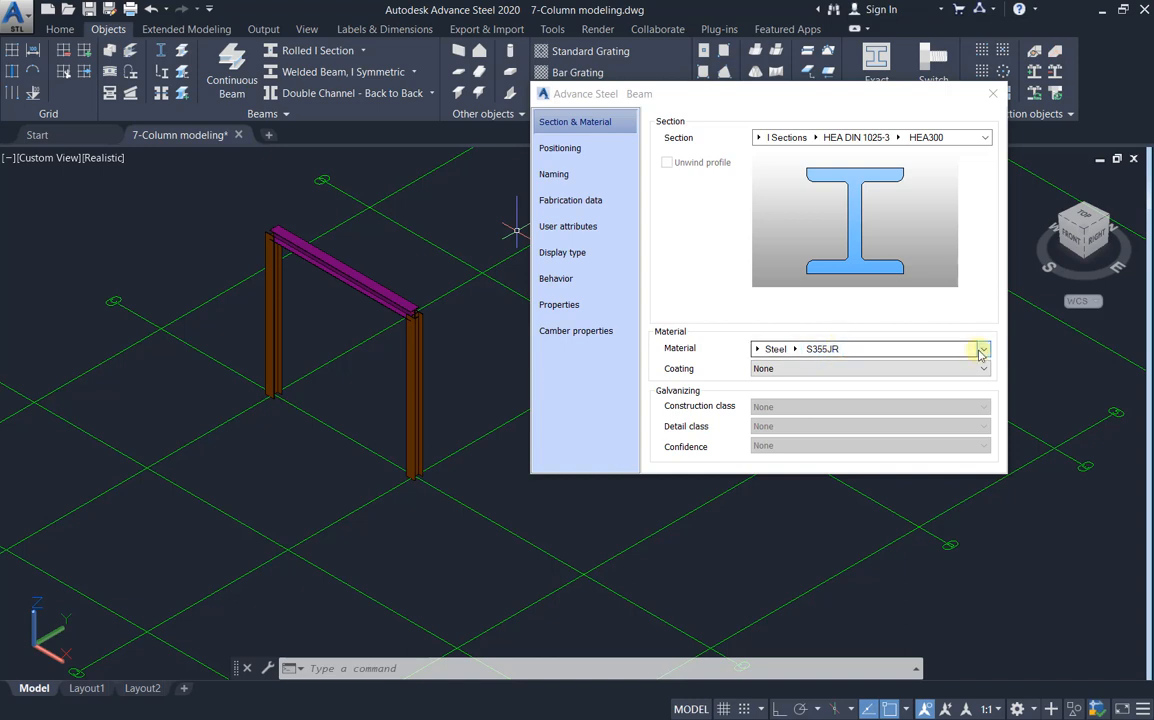
# Review the steel grades available for the beam and its coating options
pyautogui.click(799, 356)
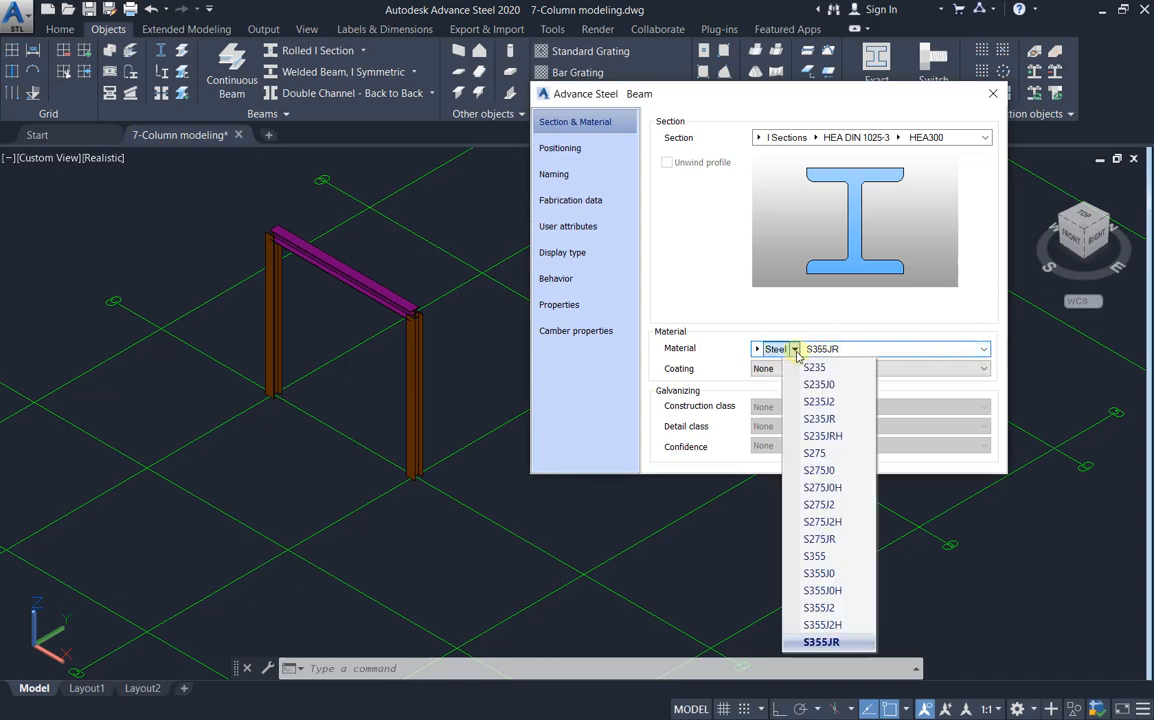
pyautogui.click(799, 355)
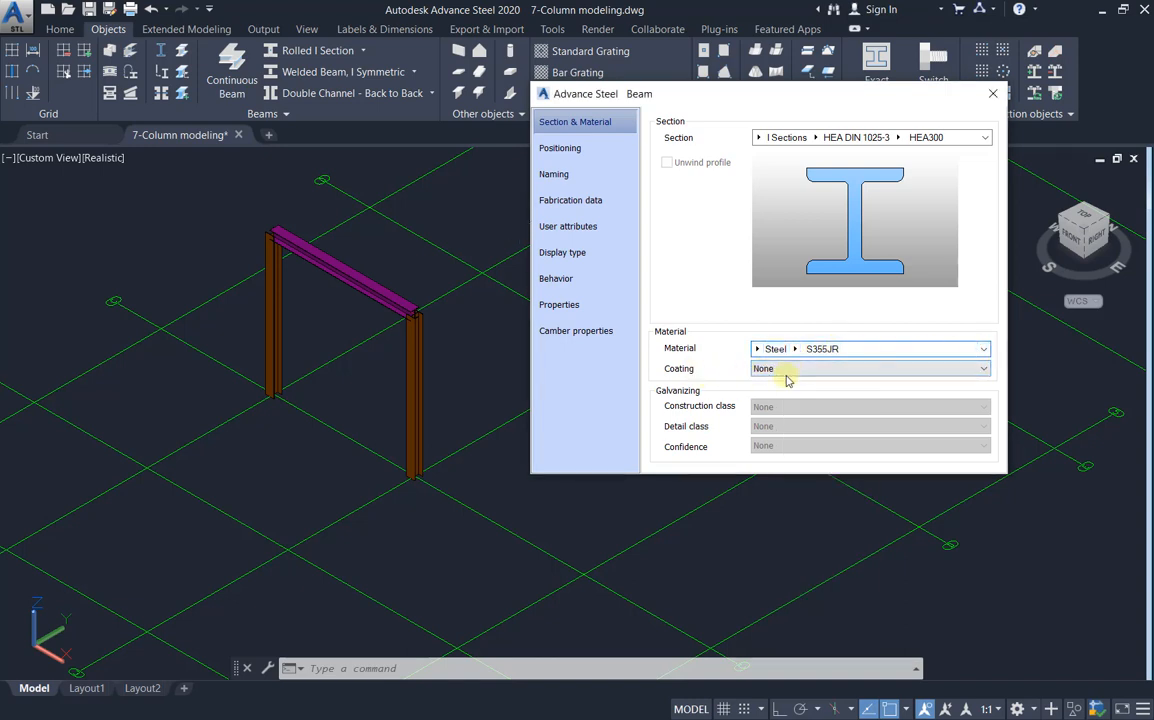
pyautogui.click(787, 379)
pyautogui.moveTo(990, 412)
pyautogui.mouseDown()
pyautogui.moveTo(989, 518)
pyautogui.moveTo(982, 402)
pyautogui.mouseUp()
pyautogui.click(993, 355)
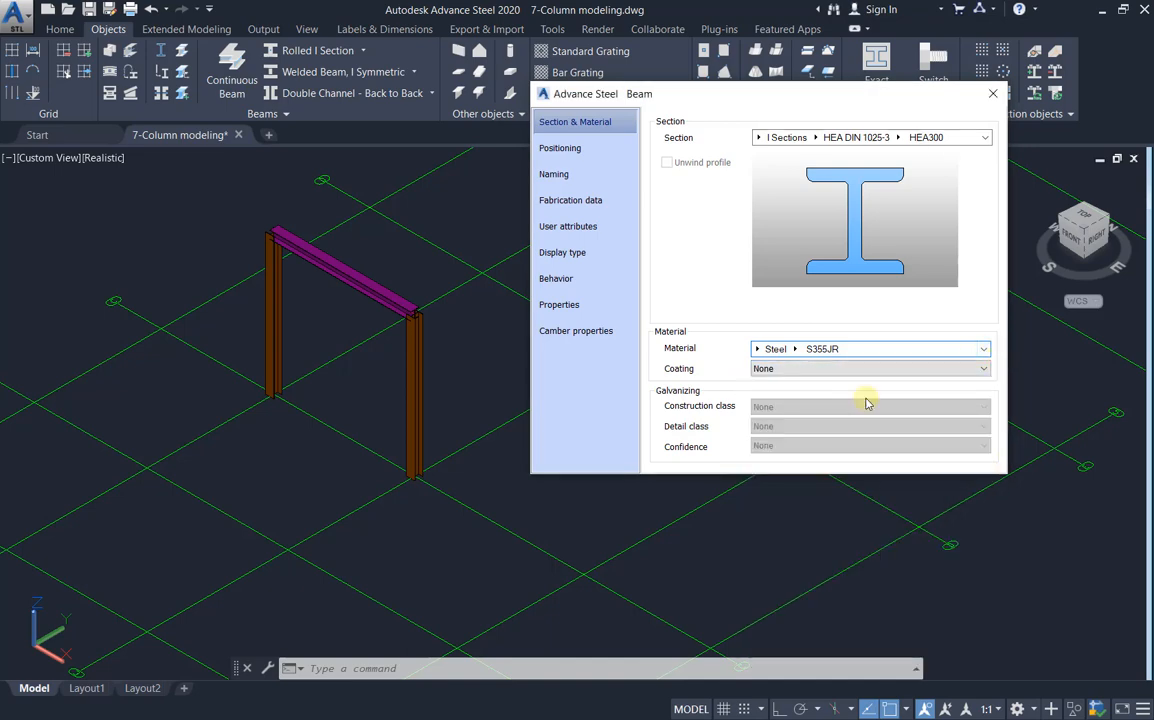
# Set the beam's offset to the top-centre point of its section, trying the bottom-centre point as well
pyautogui.click(558, 151)
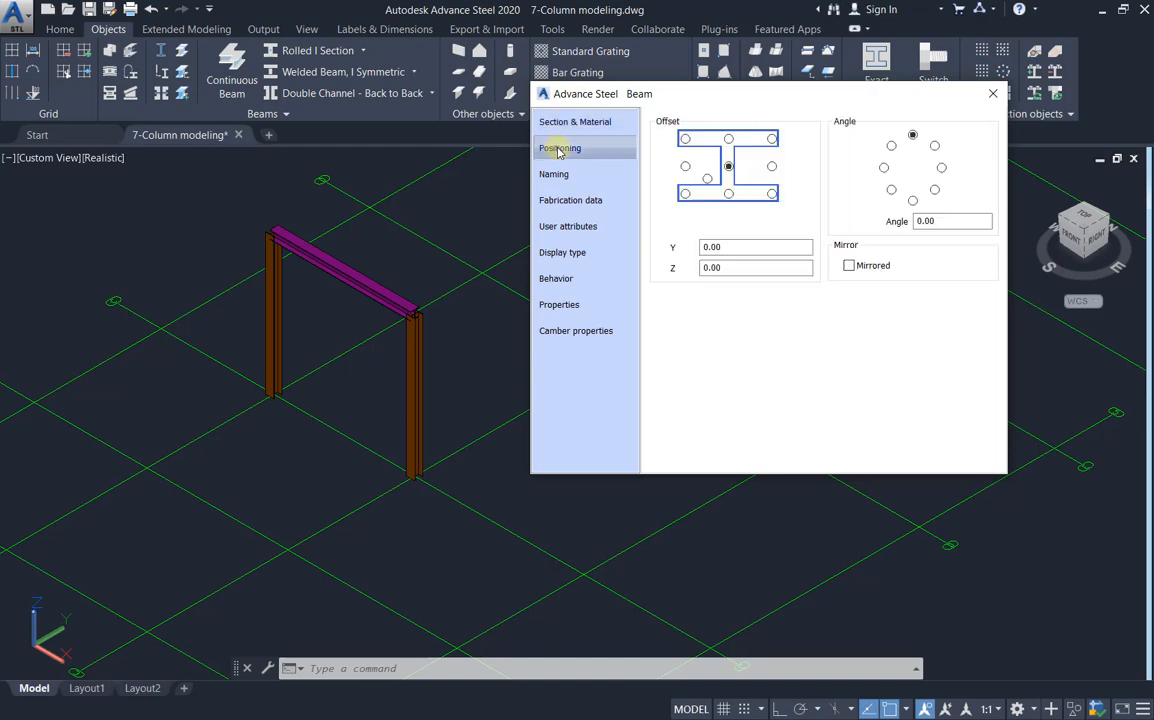
pyautogui.scroll(3, 273, 240)
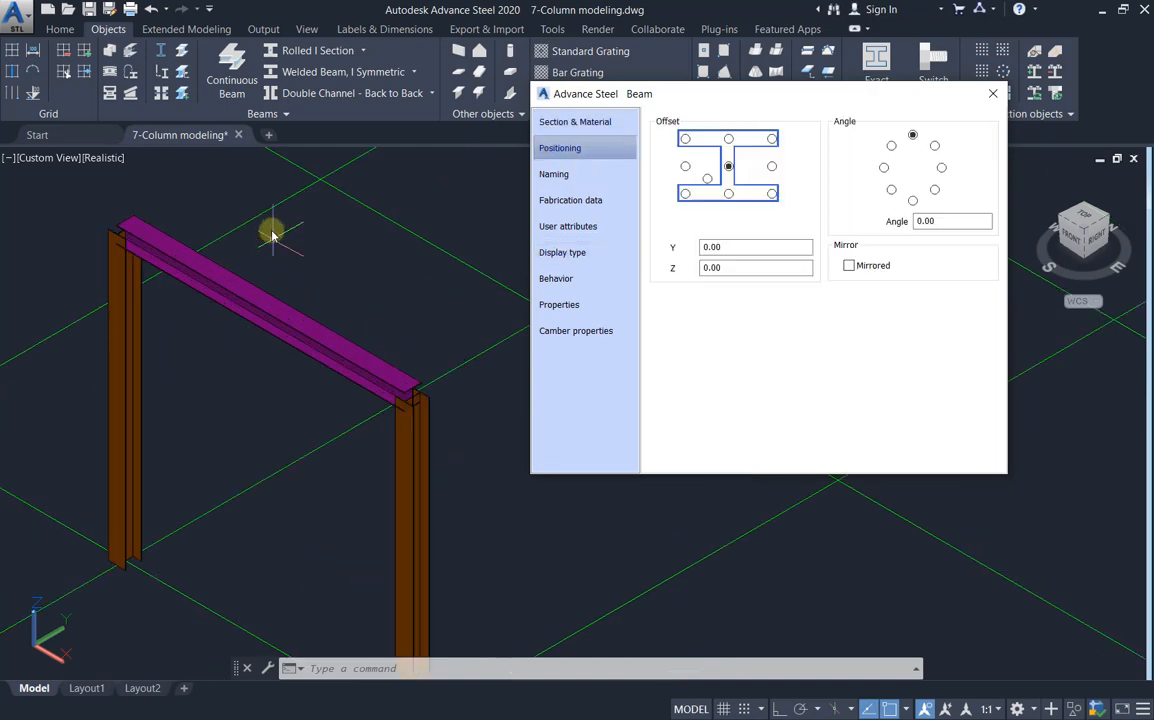
pyautogui.moveTo(269, 350); pyautogui.dragTo(328, 349, button='middle')
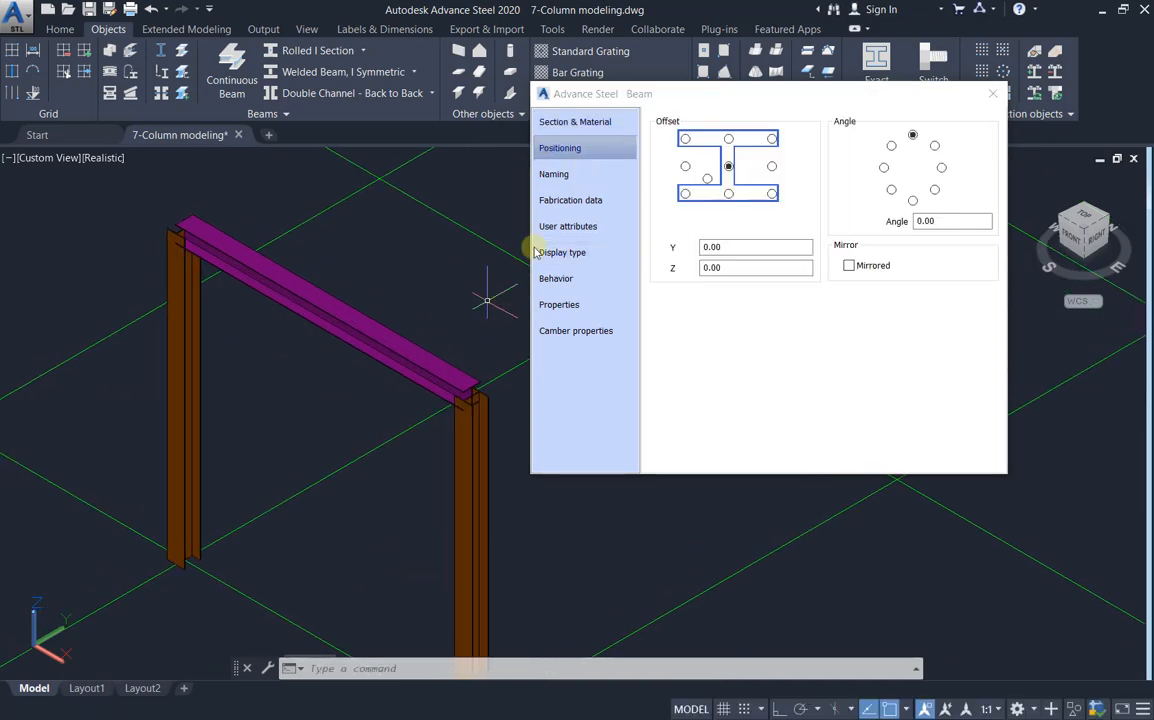
pyautogui.click(729, 139)
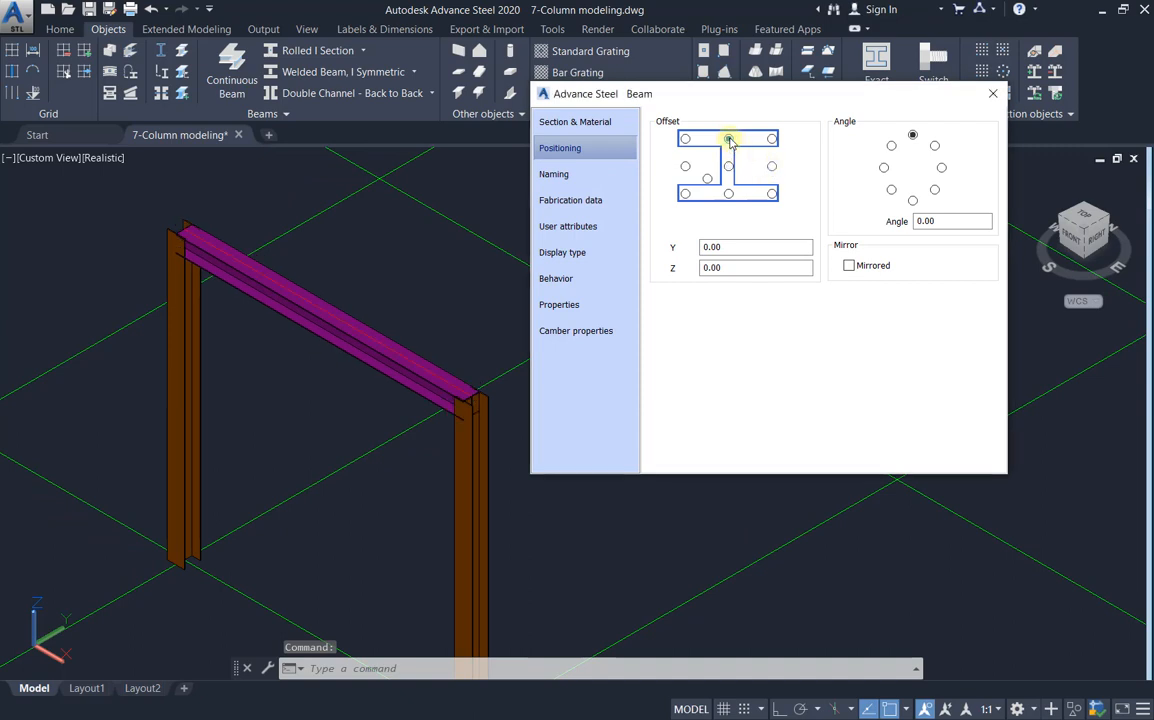
pyautogui.click(729, 194)
pyautogui.click(728, 140)
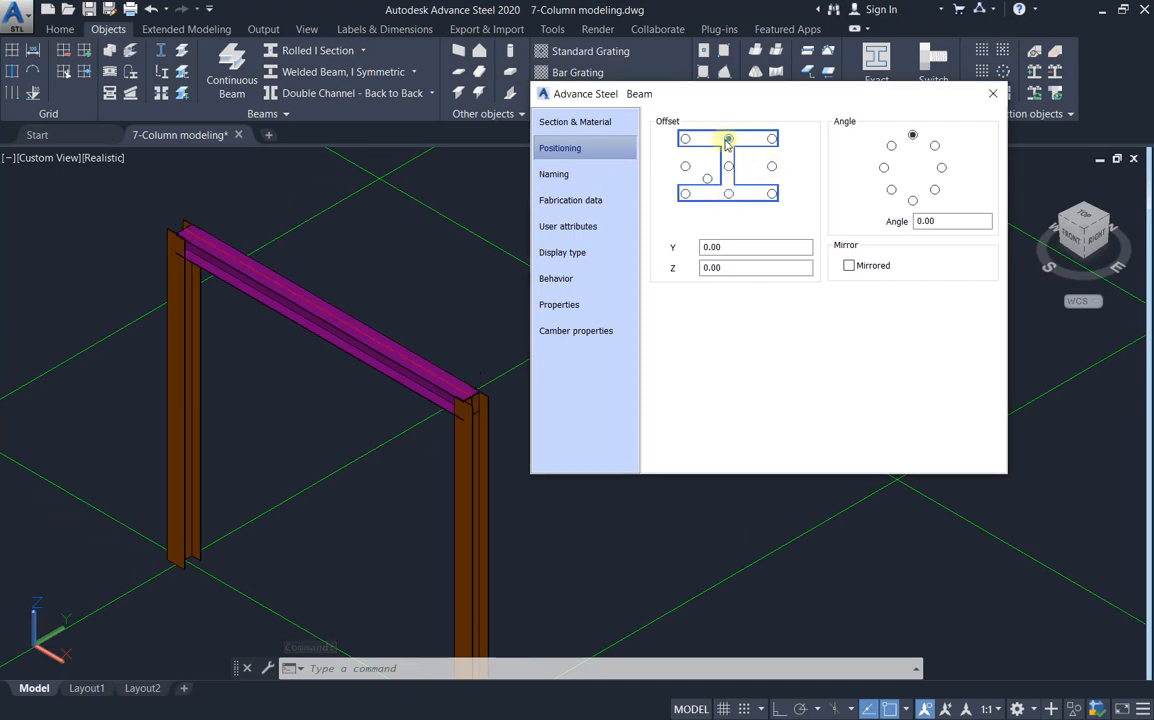
# Compare the centre, bottom-centre and top-centre offset positions of the beam in the Front view
pyautogui.click(1075, 245)
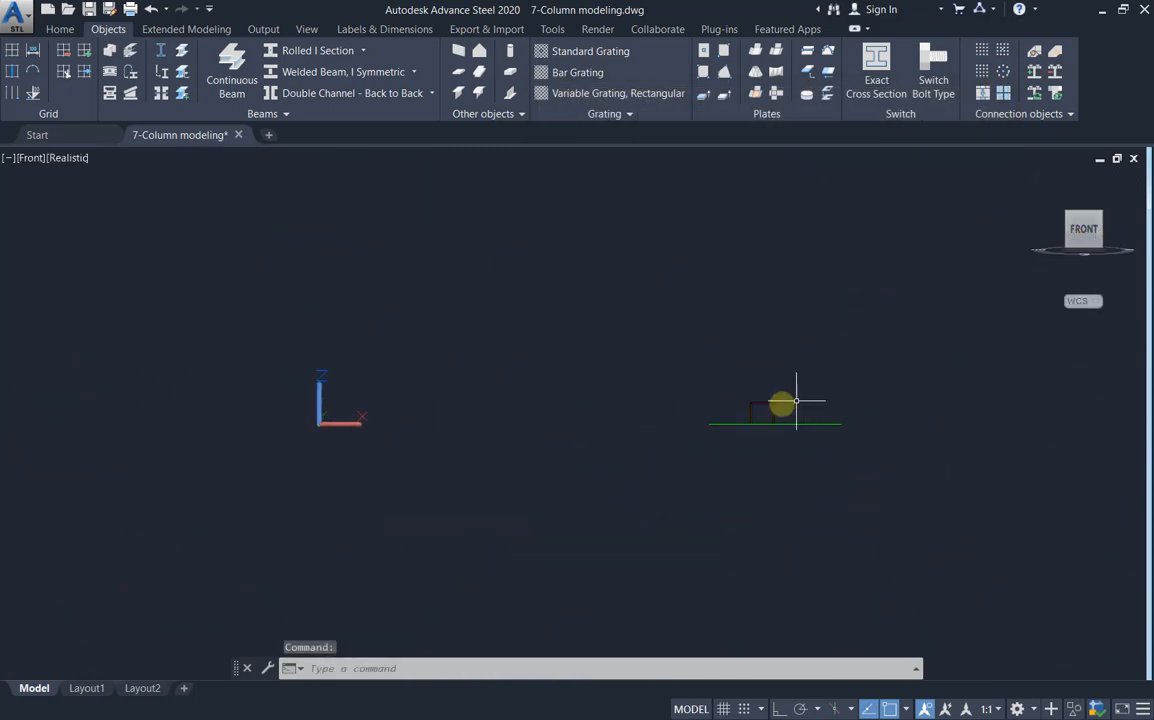
pyautogui.scroll(5, 764, 416)
pyautogui.doubleClick(580, 340)
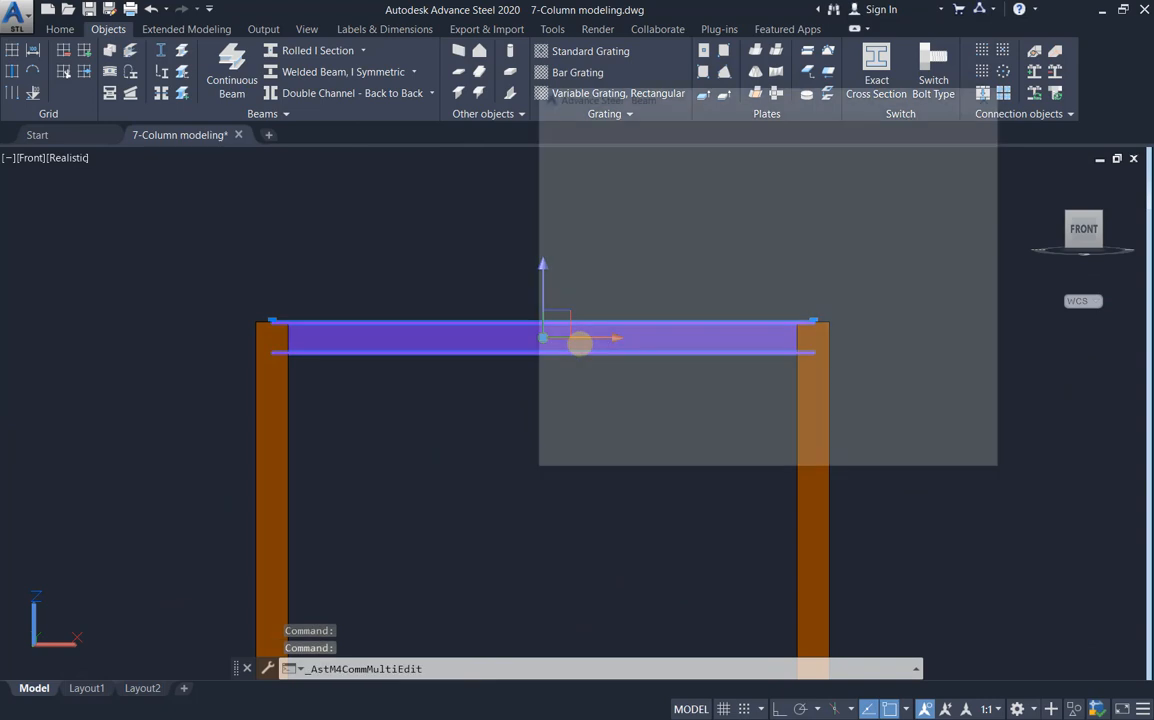
pyautogui.click(566, 150)
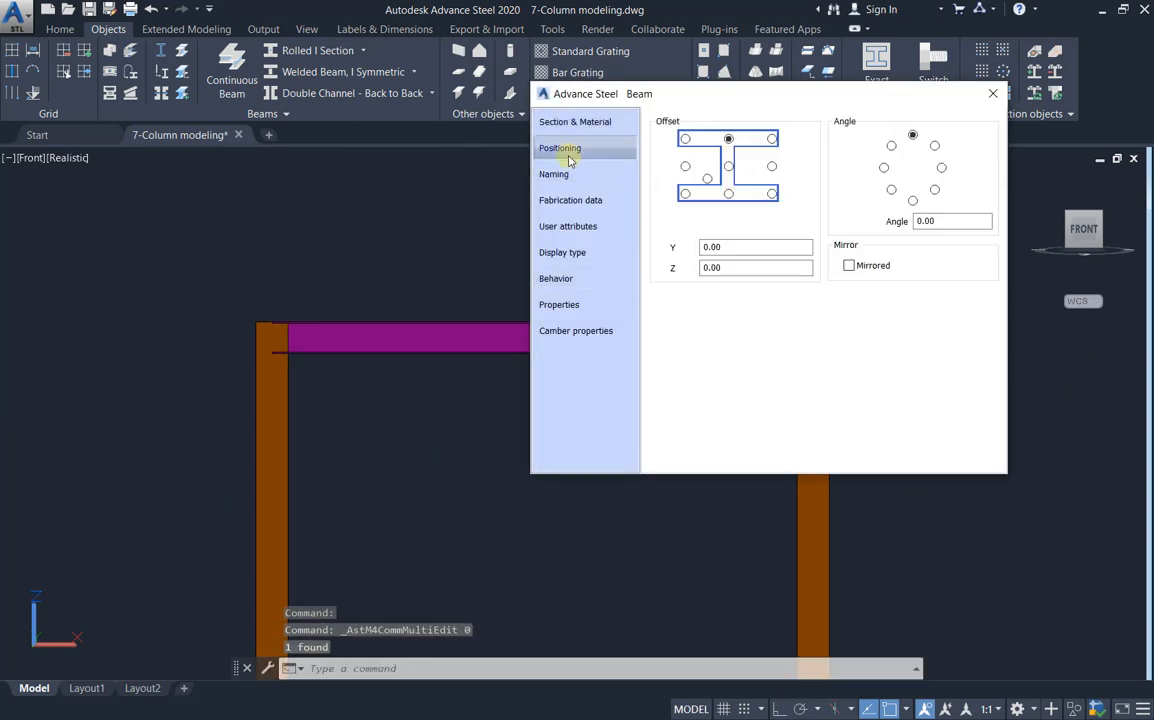
pyautogui.click(729, 167)
pyautogui.moveTo(791, 98); pyautogui.dragTo(958, 99)
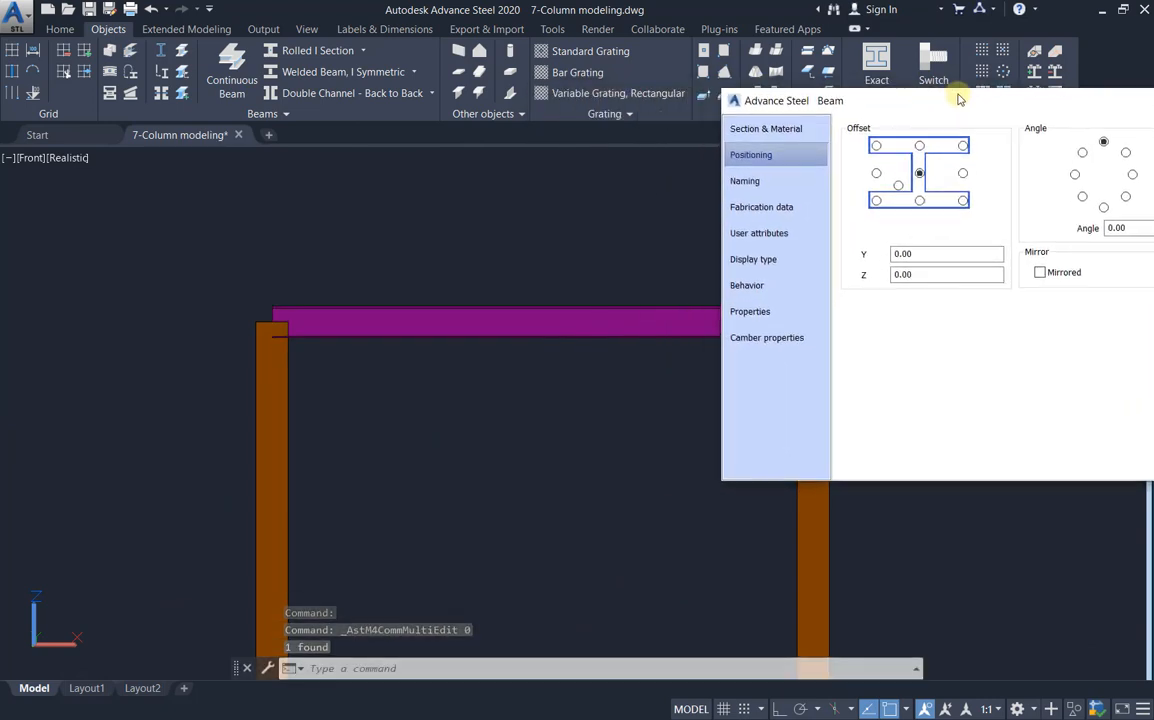
pyautogui.click(919, 201)
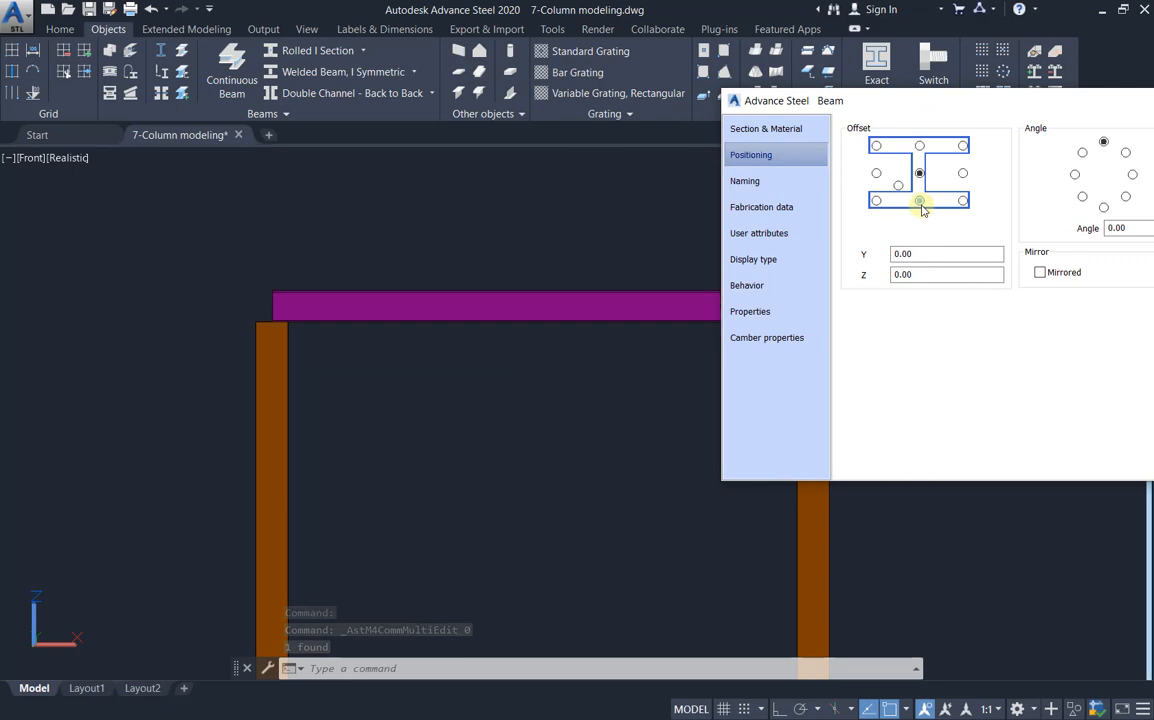
pyautogui.click(920, 147)
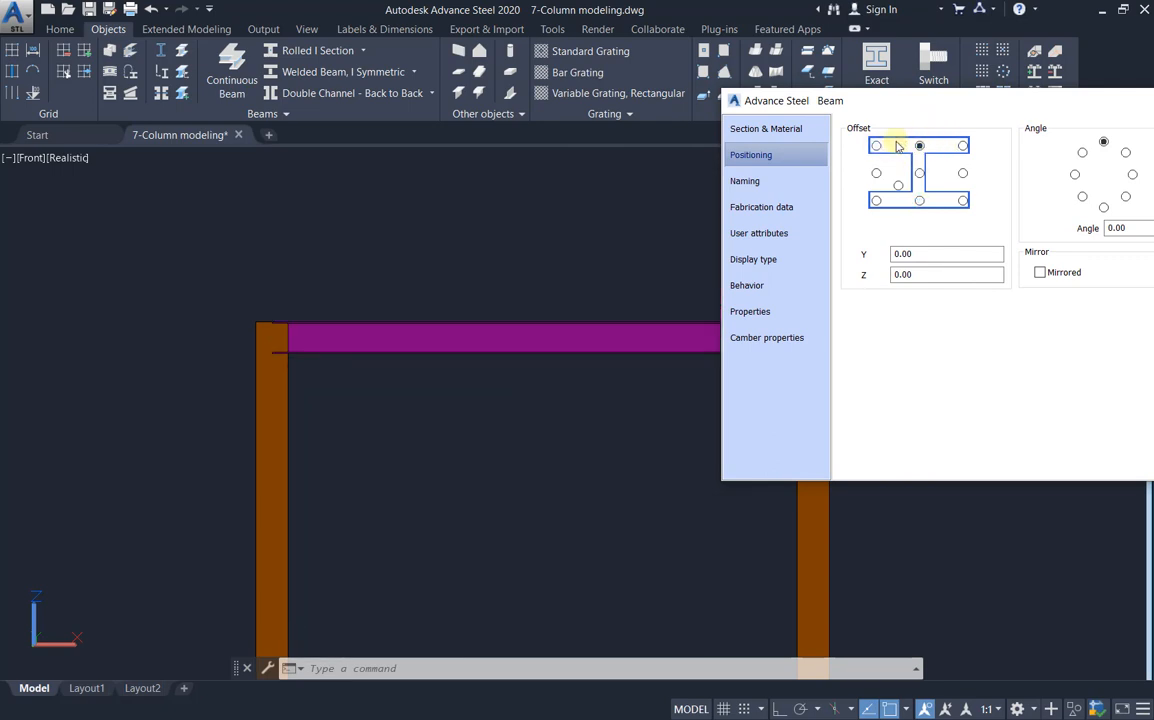
# Examine how the beam end sits on the column top from an orbited home view of the model
pyautogui.moveTo(957, 117); pyautogui.dragTo(790, 139)
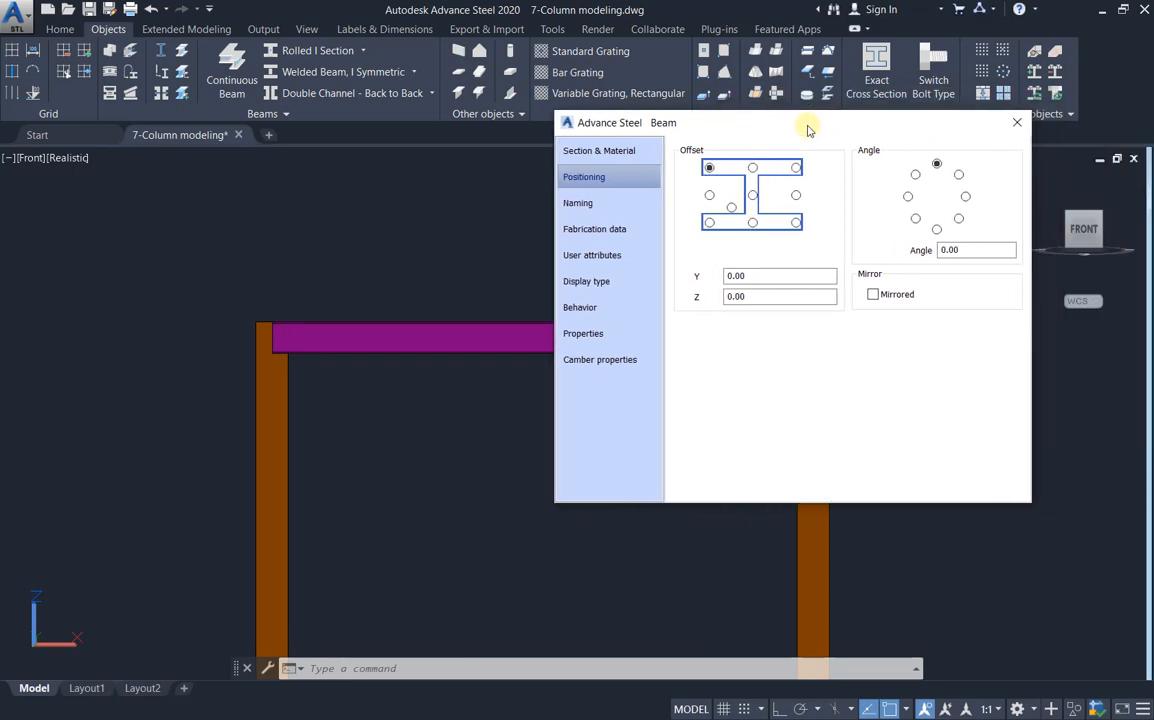
pyautogui.click(1038, 182)
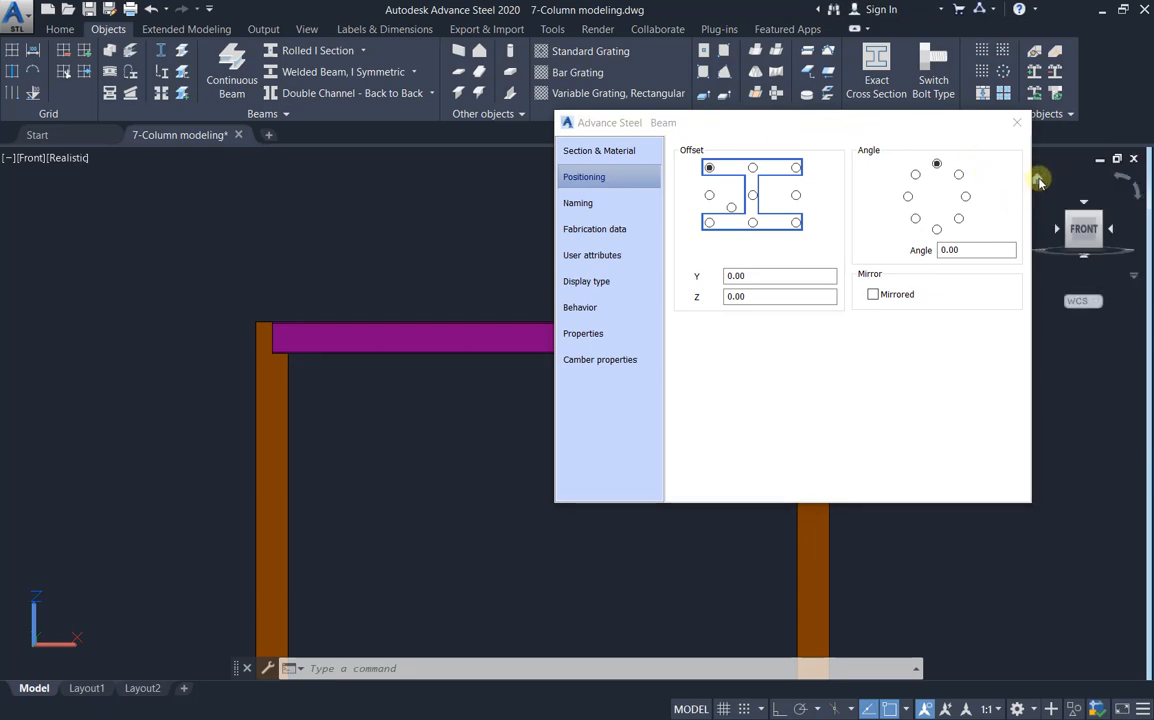
pyautogui.click(1038, 182)
pyautogui.scroll(3, 585, 443)
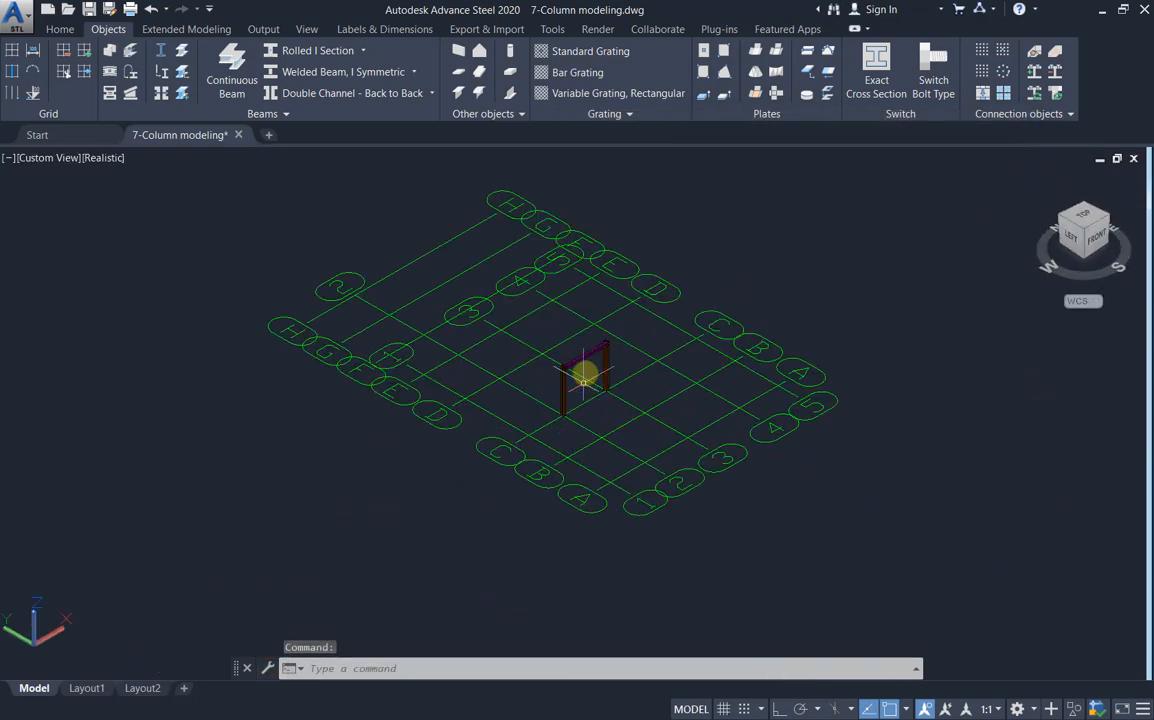
pyautogui.scroll(4, 585, 372)
pyautogui.scroll(-5, 585, 370)
pyautogui.keyDown('shift'); pyautogui.moveTo(662, 417); pyautogui.dragTo(397, 412, button='middle'); pyautogui.keyUp('shift')
pyautogui.keyDown('shift'); pyautogui.moveTo(489, 371); pyautogui.dragTo(510, 366, button='middle'); pyautogui.keyUp('shift')
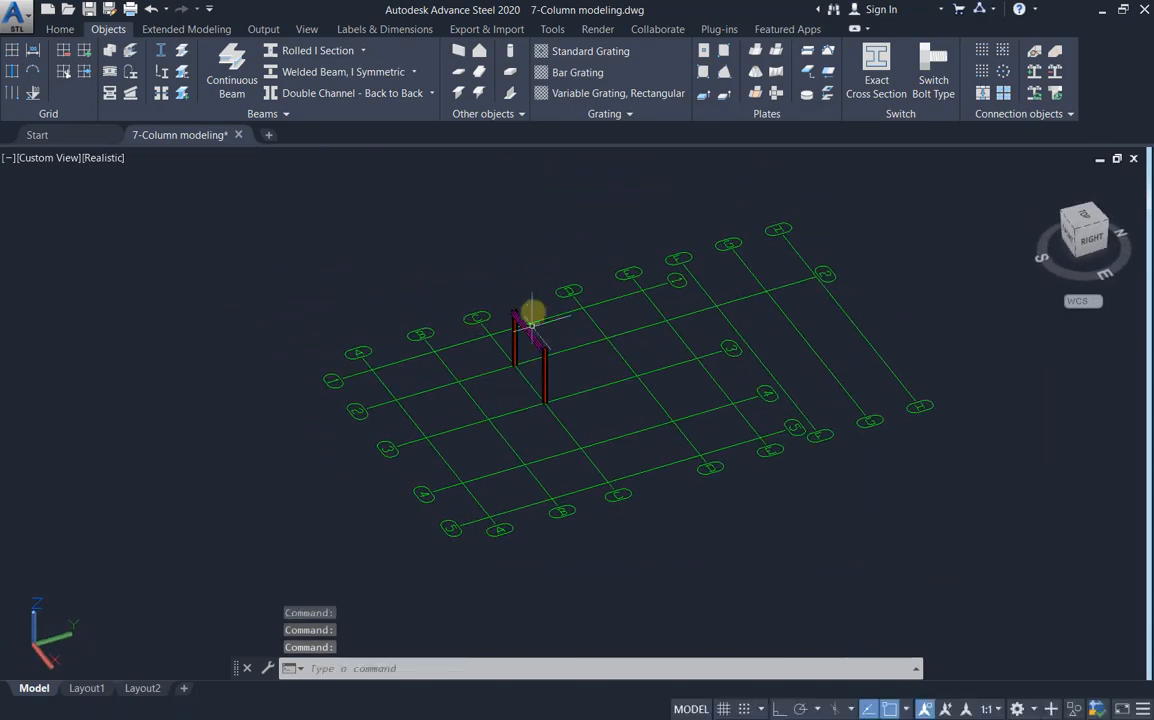
pyautogui.scroll(4, 533, 312)
pyautogui.scroll(8, 497, 338)
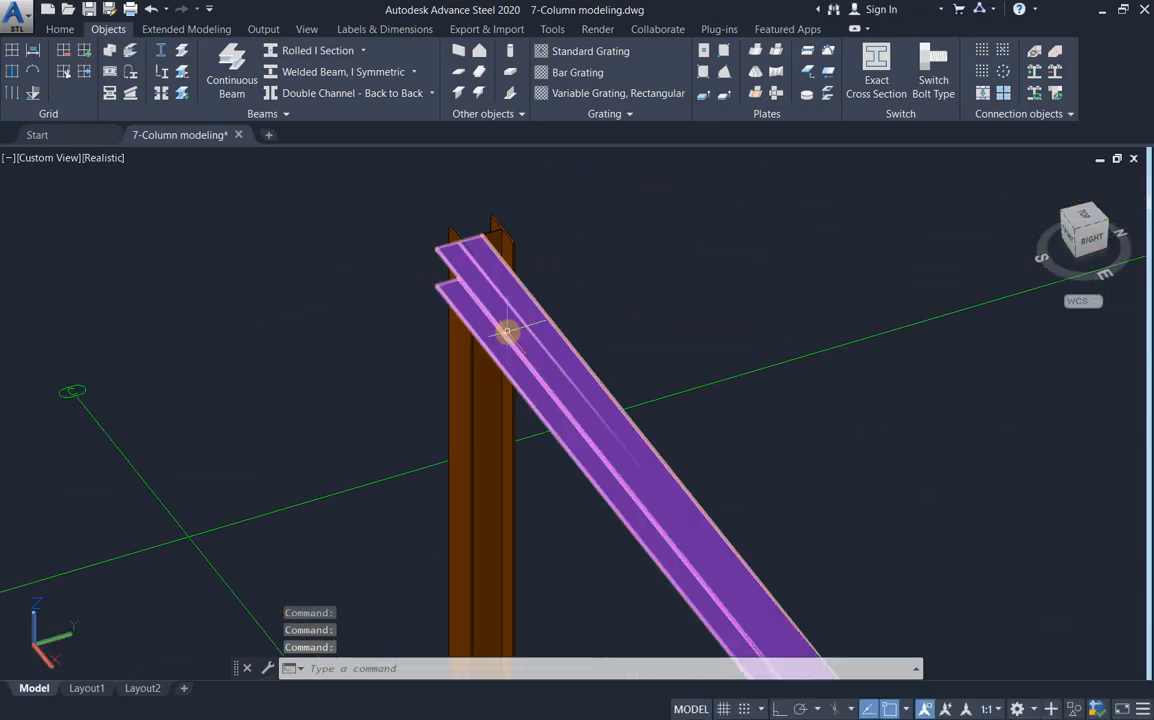
# Set the beam's offset to the centre point of its section, trying the side, bottom and top corner points as well
pyautogui.doubleClick(534, 319)
pyautogui.click(592, 180)
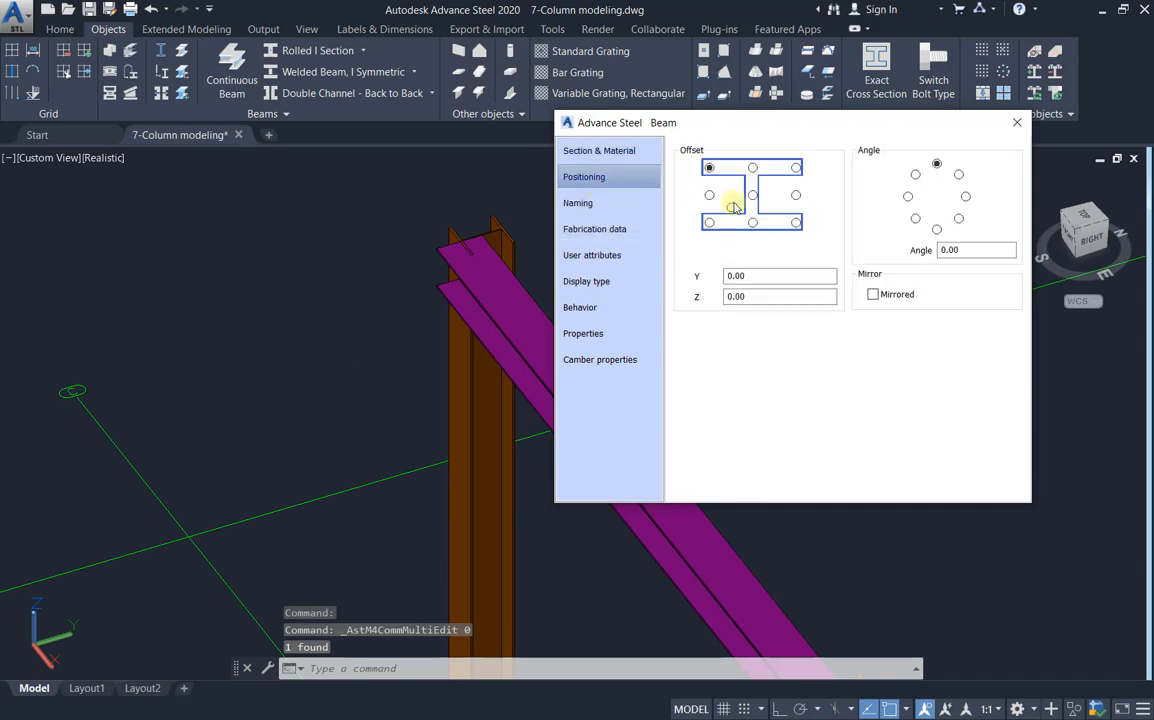
pyautogui.click(709, 196)
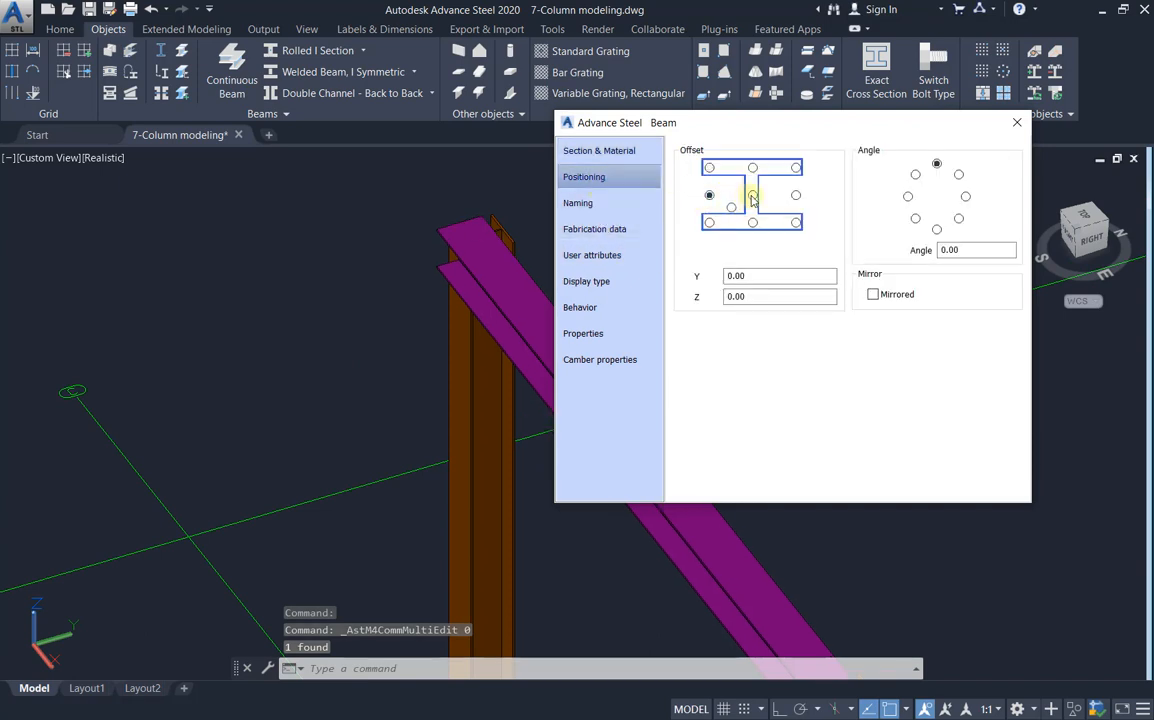
pyautogui.click(795, 196)
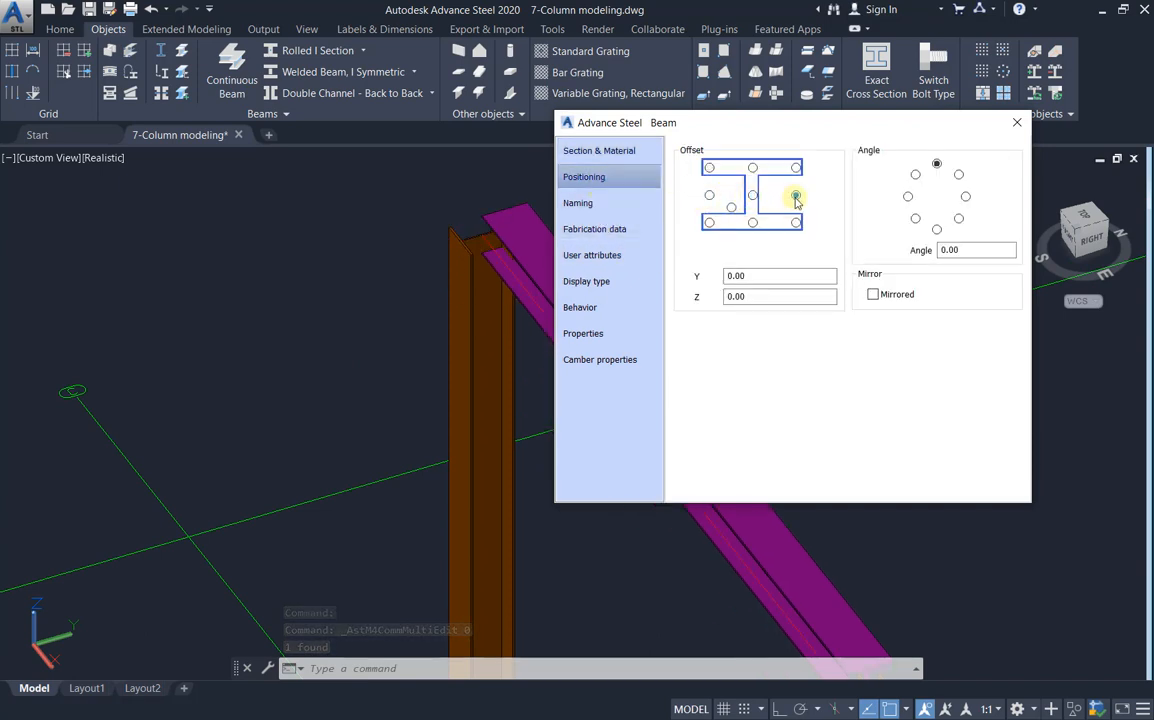
pyautogui.click(796, 222)
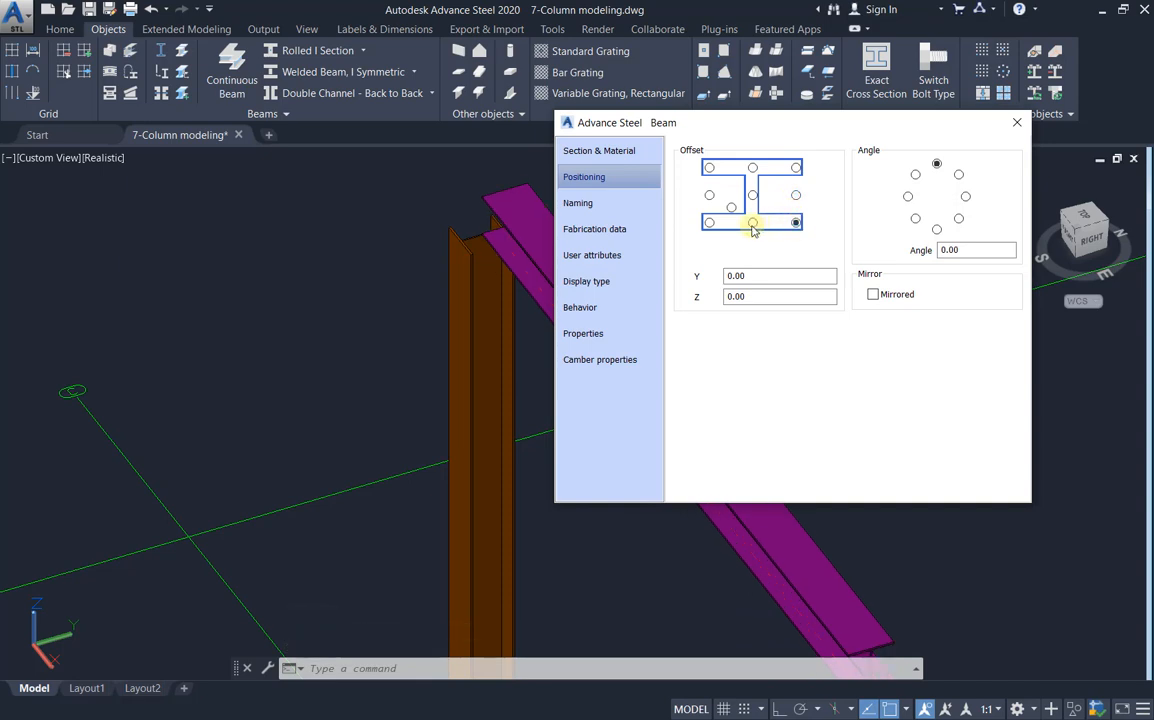
pyautogui.click(752, 222)
pyautogui.click(709, 222)
pyautogui.click(710, 169)
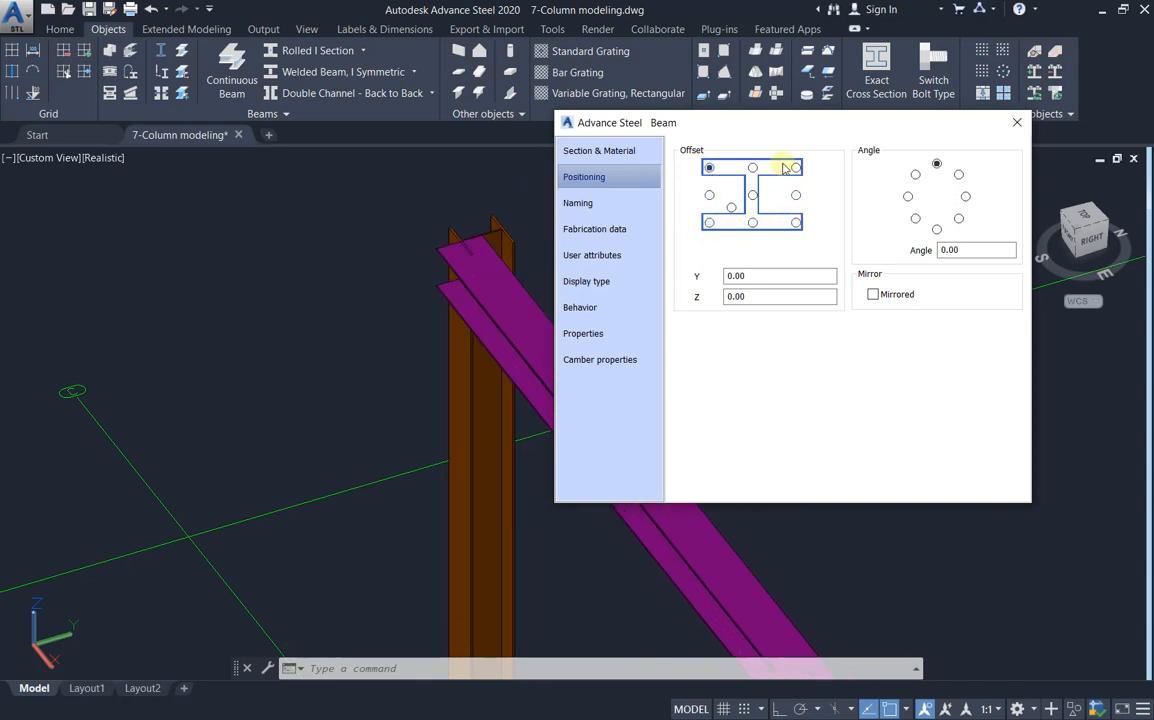
pyautogui.click(796, 168)
pyautogui.click(753, 196)
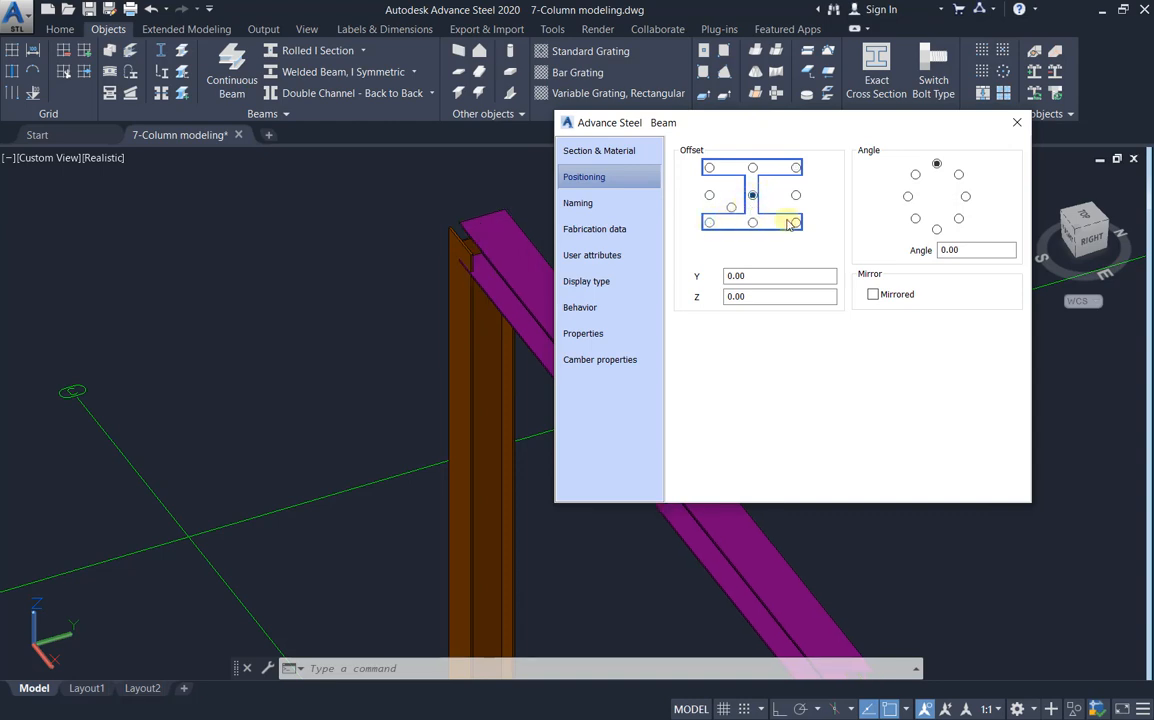
# Try rotating the beam's section to angles such as 45, 90, 135 and -45 degrees, and return the angle to 0
pyautogui.click(959, 176)
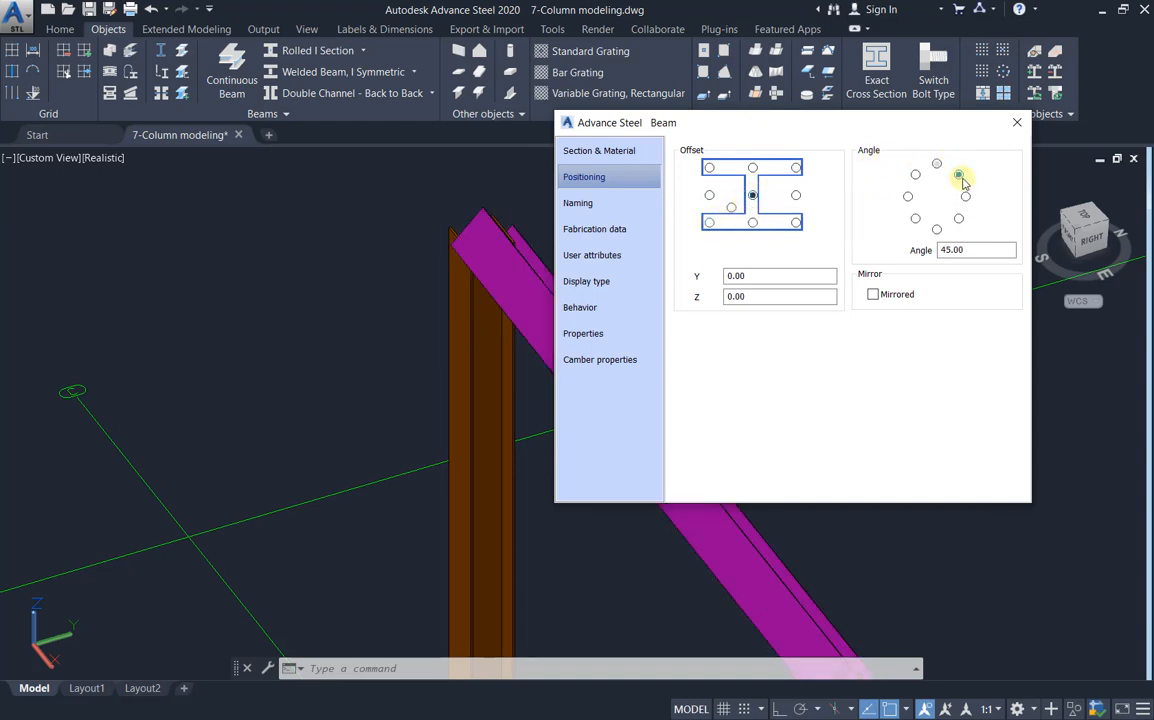
pyautogui.click(966, 198)
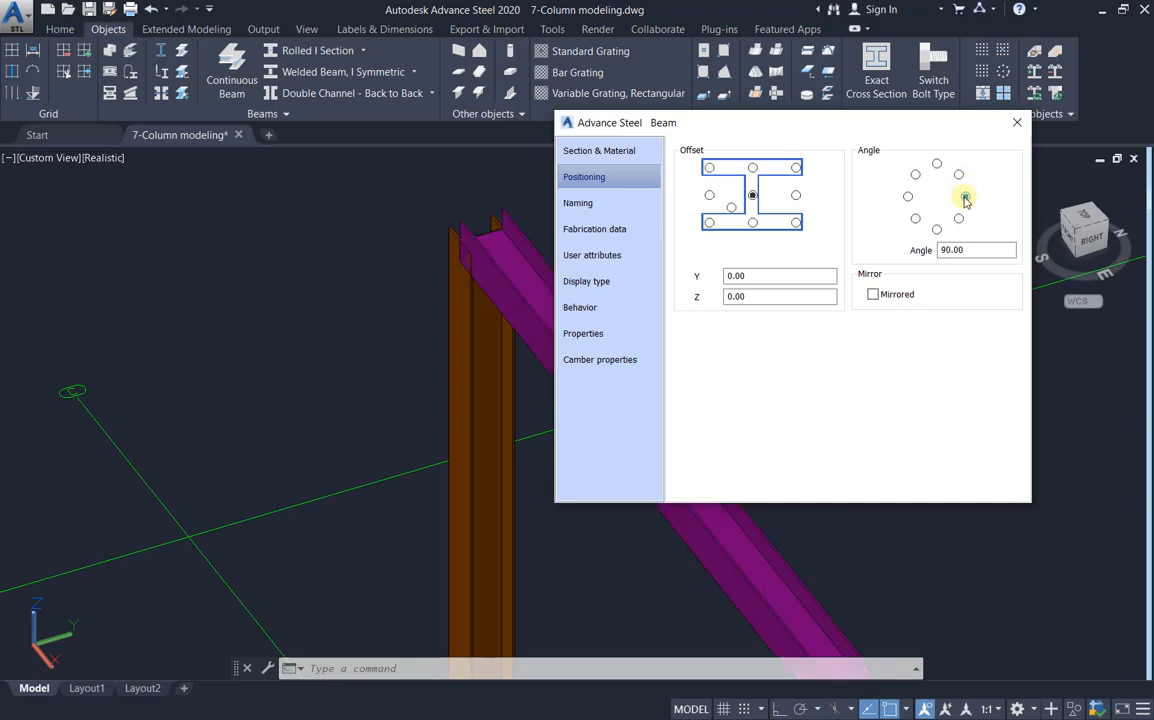
pyautogui.click(959, 219)
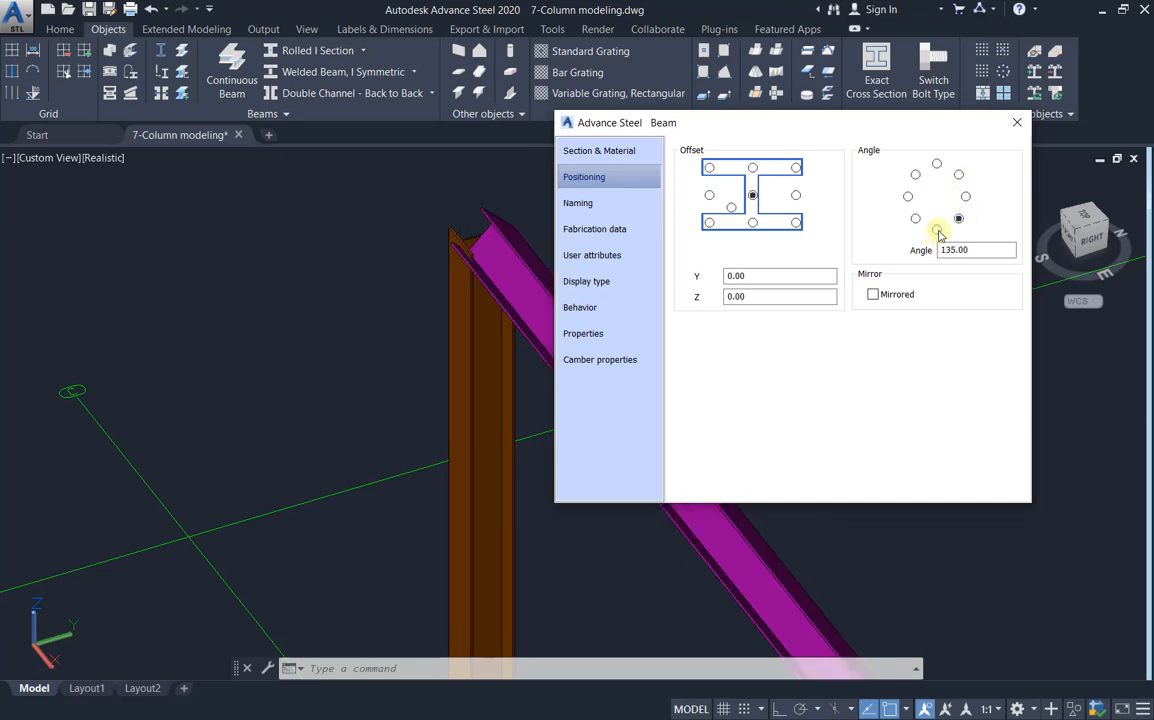
pyautogui.click(937, 230)
pyautogui.click(915, 219)
pyautogui.click(908, 197)
pyautogui.click(915, 175)
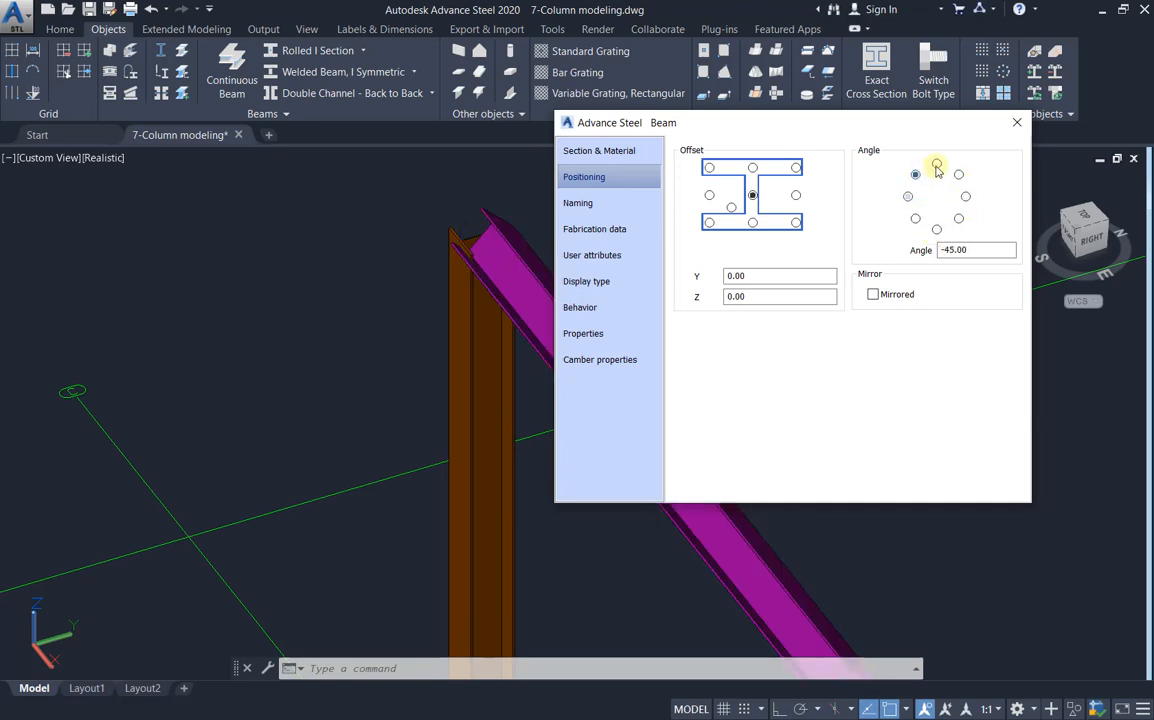
pyautogui.click(937, 165)
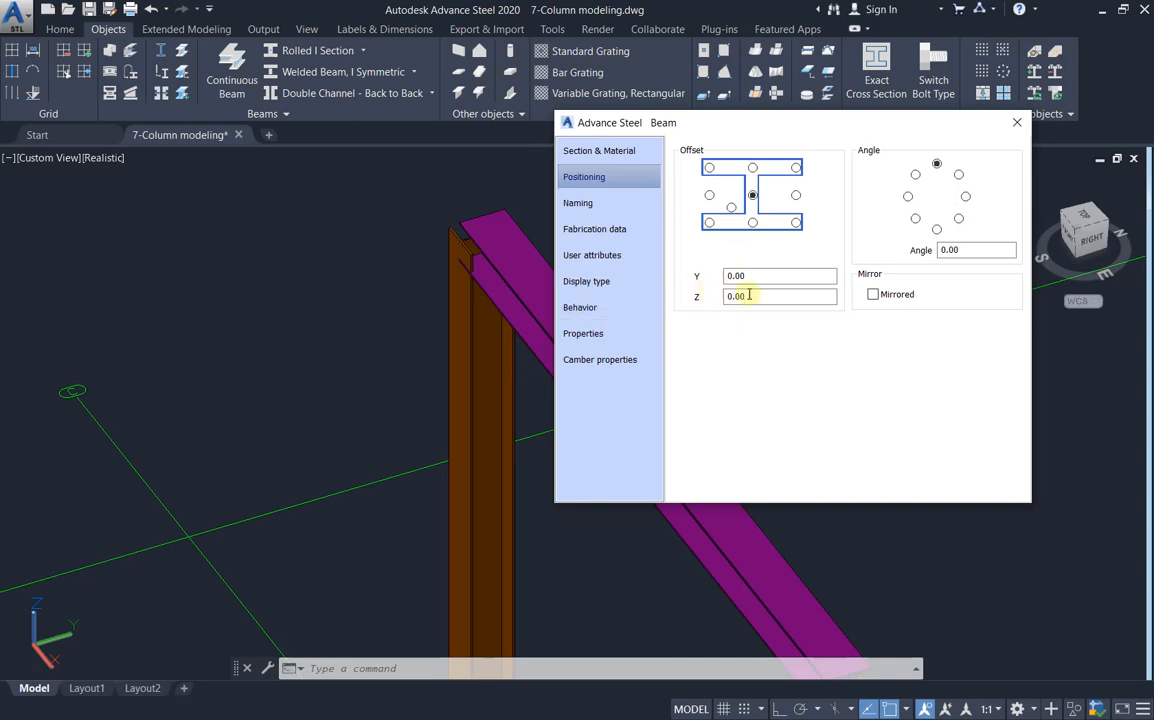
# Try Z offsets of 300 and -300 on the beam, and return the Z offset to 0
pyautogui.moveTo(748, 295); pyautogui.dragTo(729, 296)
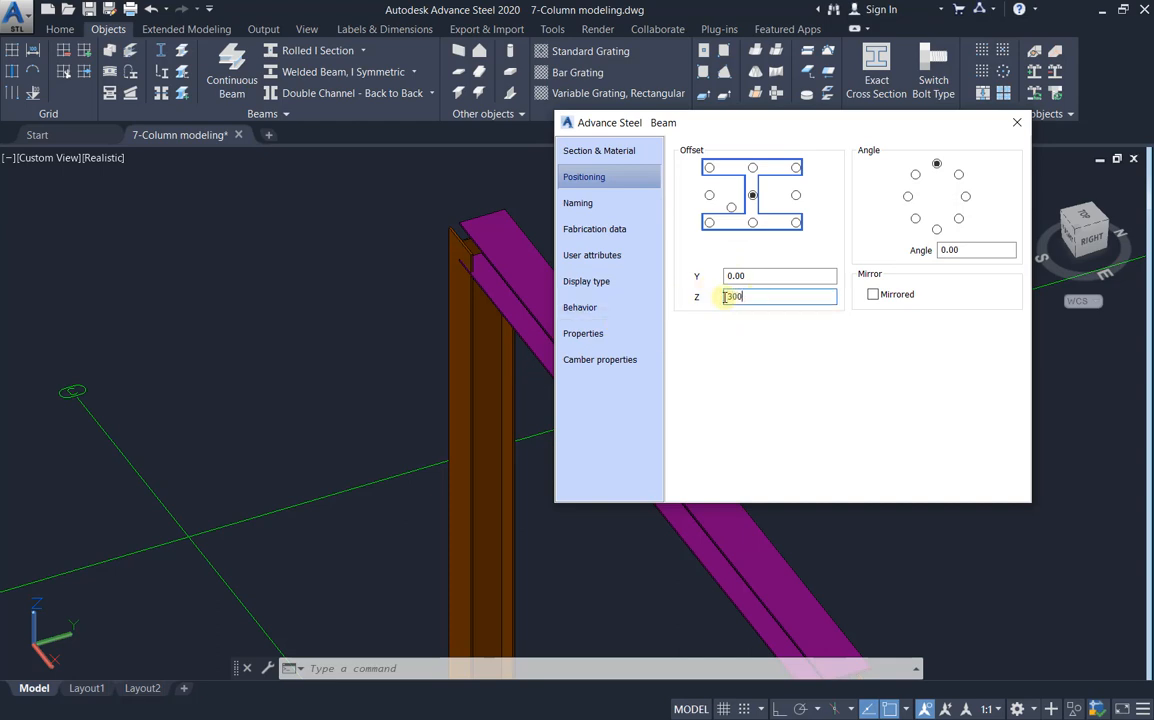
pyautogui.click(751, 280)
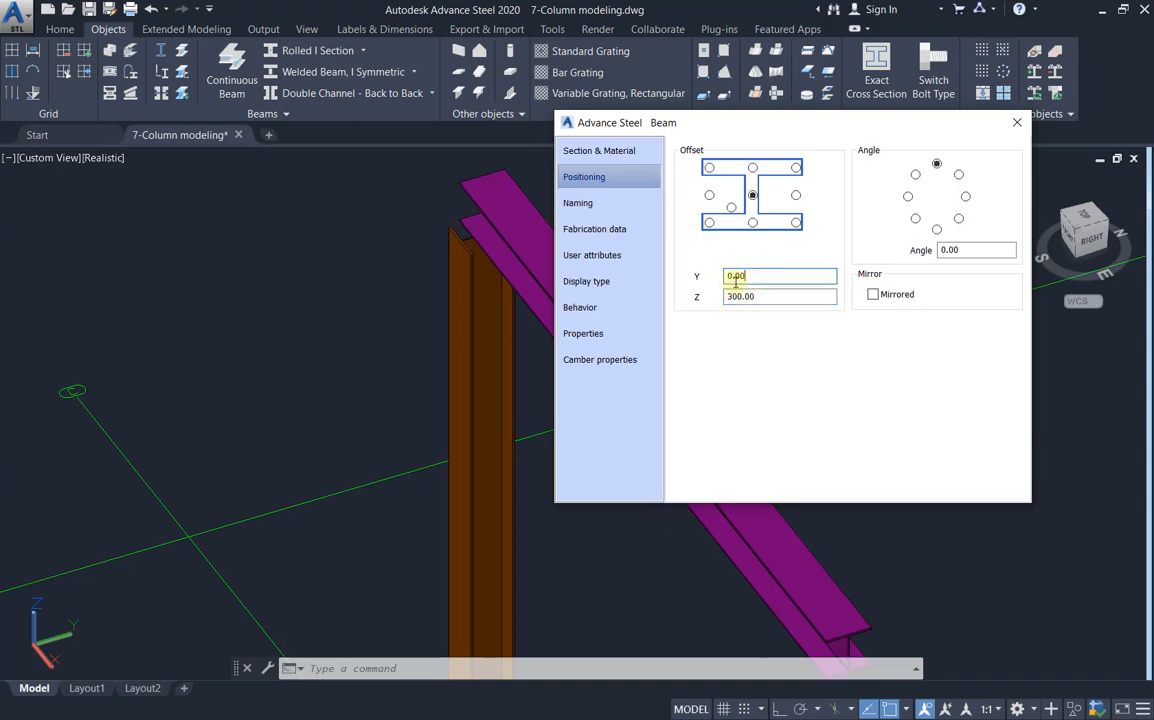
pyautogui.moveTo(760, 299); pyautogui.dragTo(704, 309)
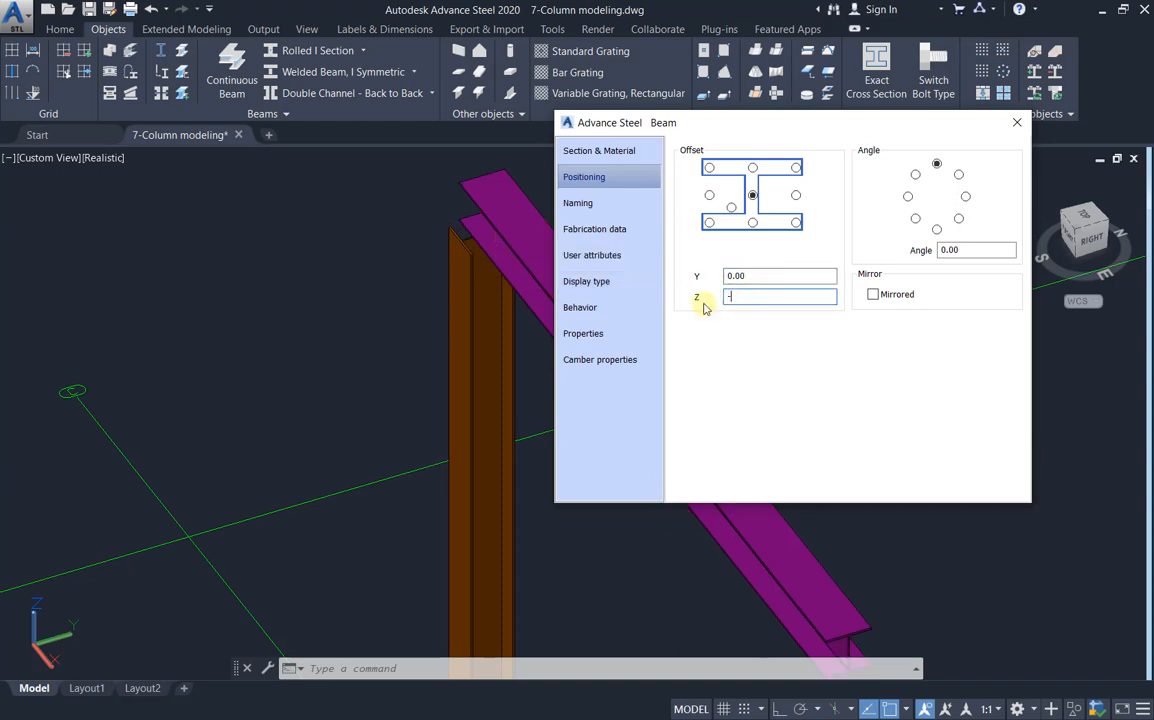
pyautogui.write('-300')
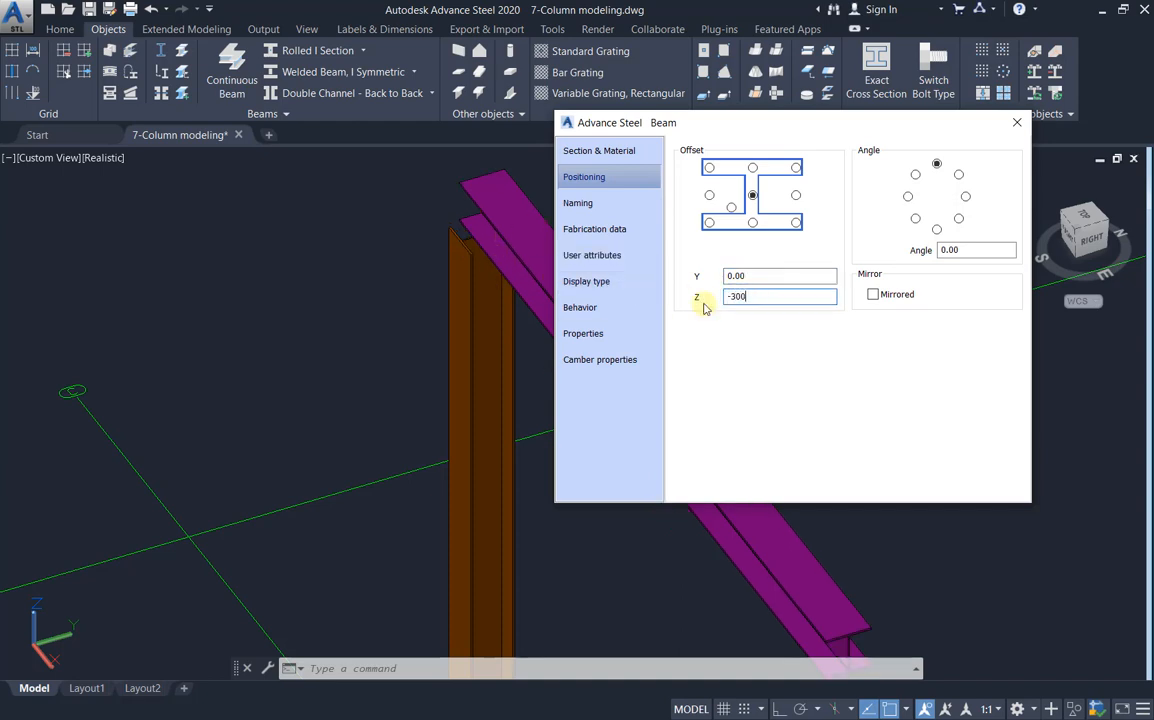
pyautogui.click(762, 278)
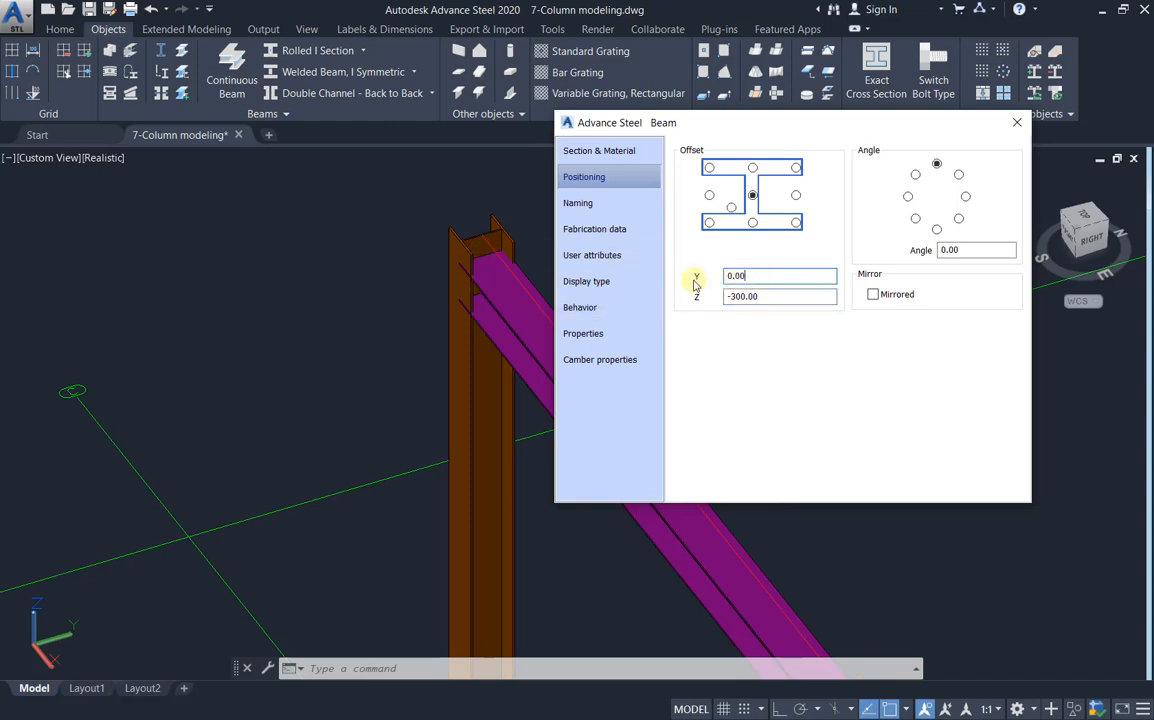
pyautogui.moveTo(773, 294); pyautogui.dragTo(715, 297)
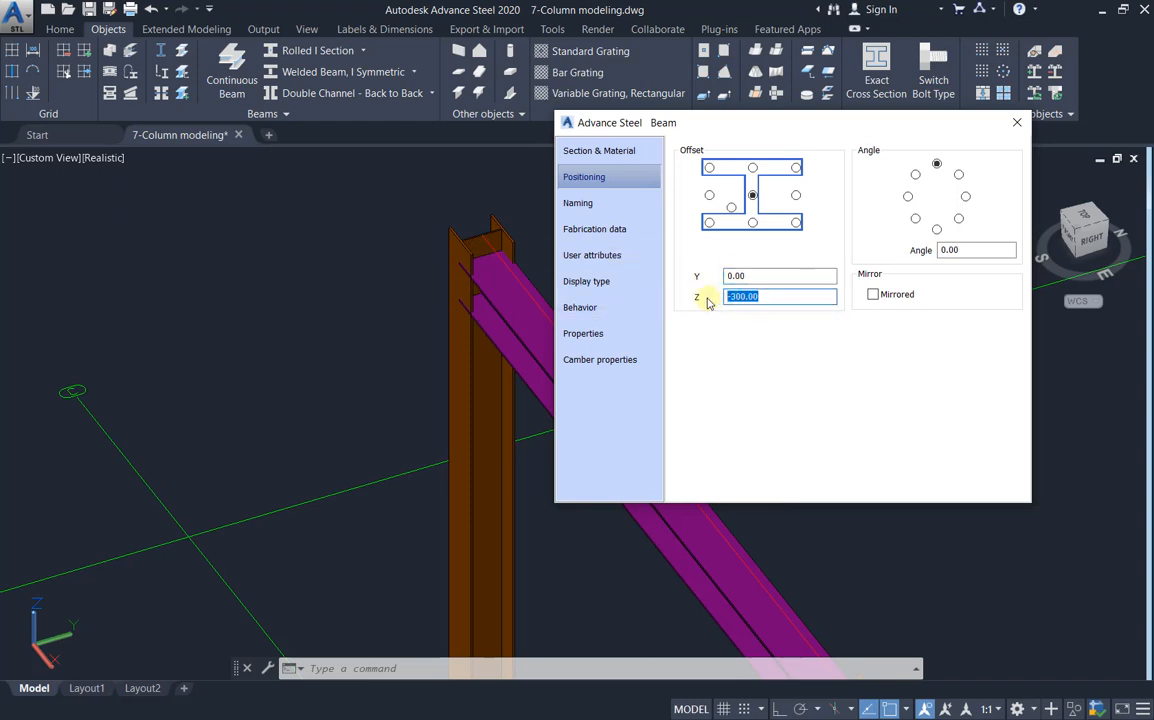
pyautogui.click(756, 277)
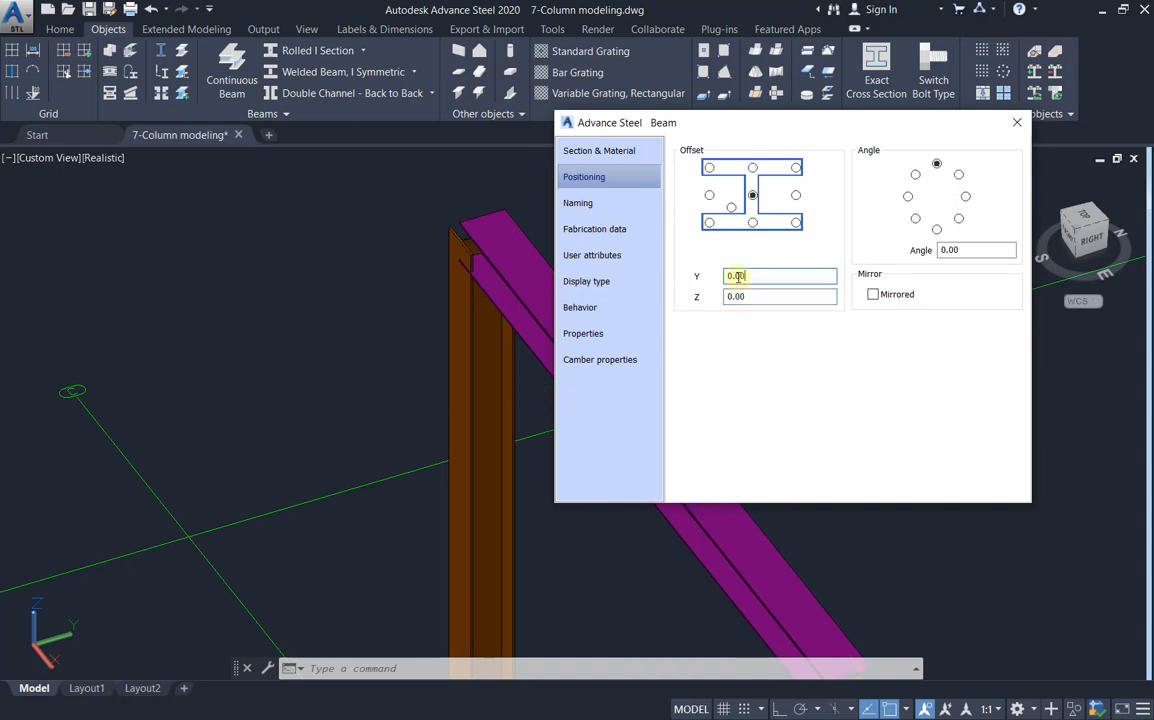
# Review the beam's naming, fabrication data and user attribute settings
pyautogui.click(610, 205)
pyautogui.click(600, 230)
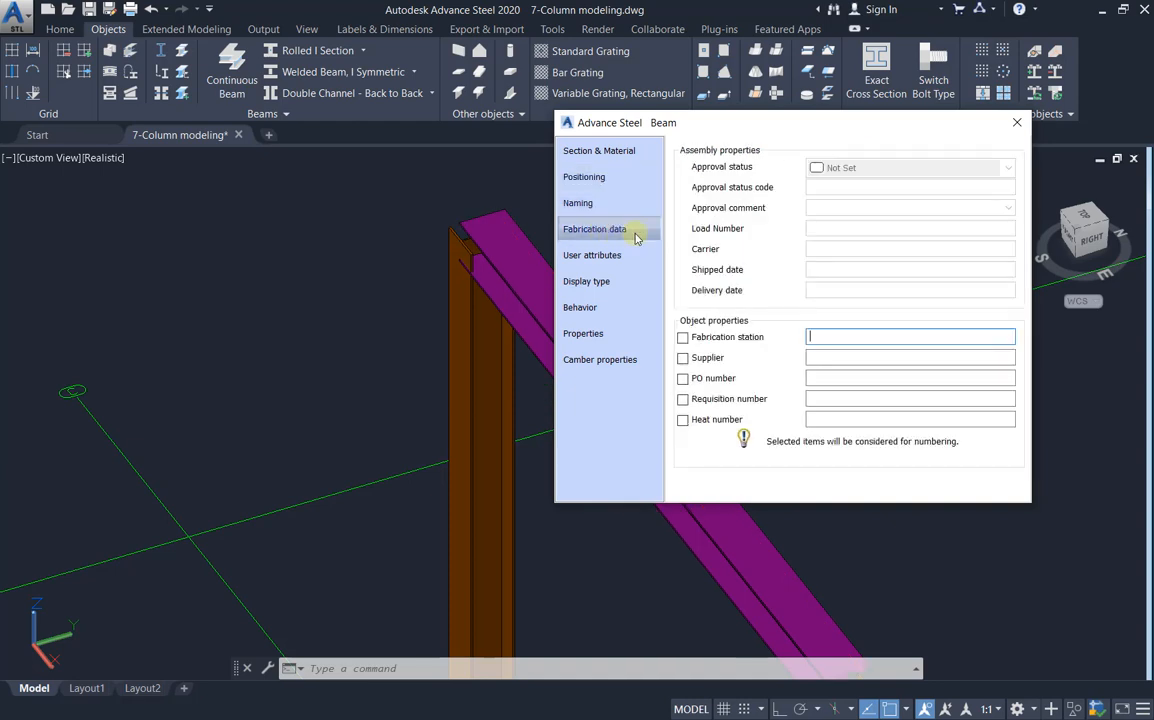
pyautogui.click(592, 257)
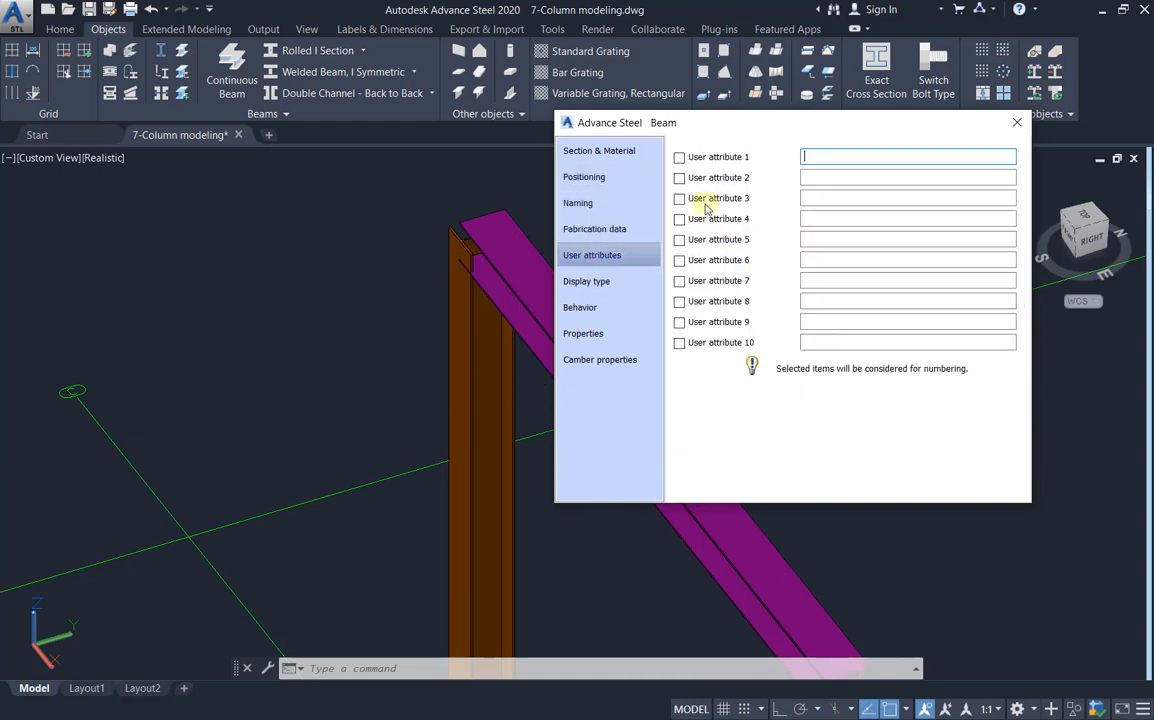
# Review the beam's display type options and switch the viewport to the 2D Wireframe visual style
pyautogui.click(588, 283)
pyautogui.scroll(-3, 412, 219)
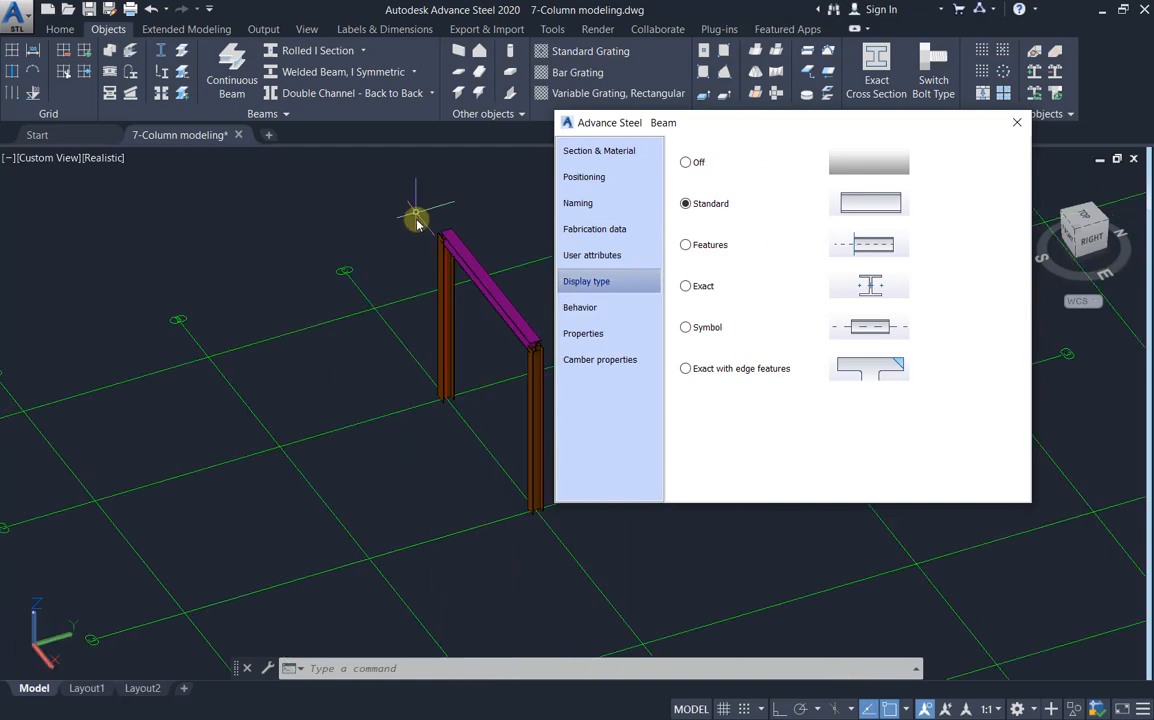
pyautogui.scroll(2, 512, 333)
pyautogui.scroll(-4, 512, 333)
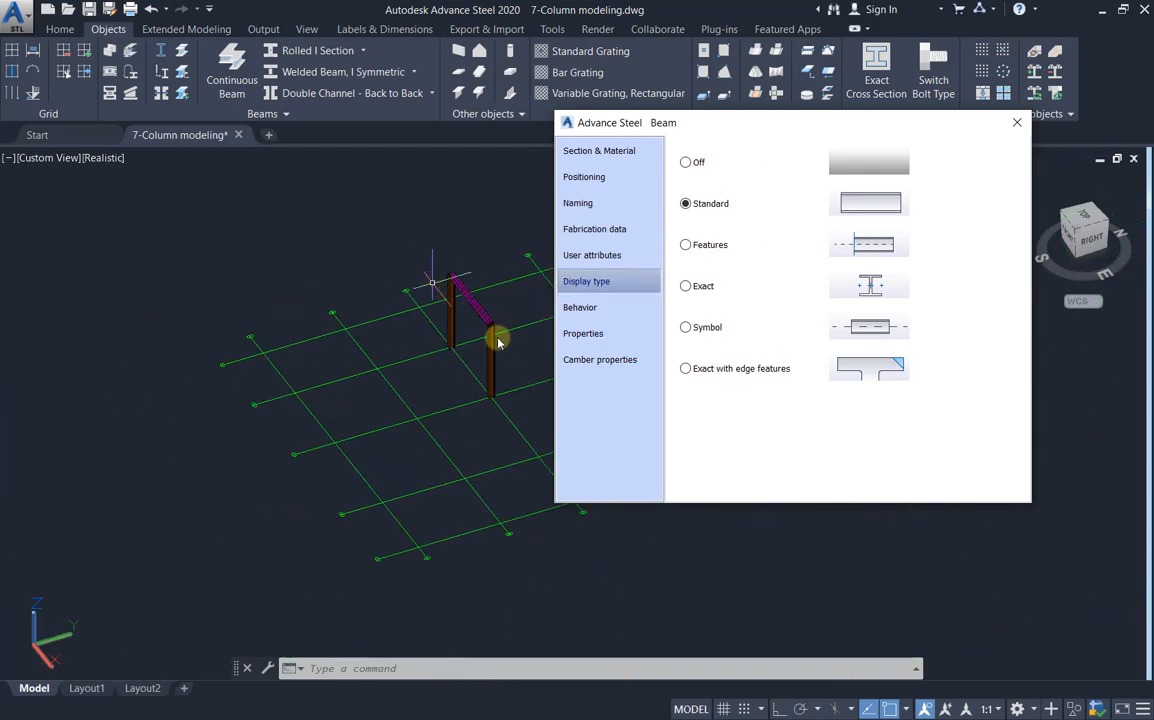
pyautogui.scroll(5, 506, 345)
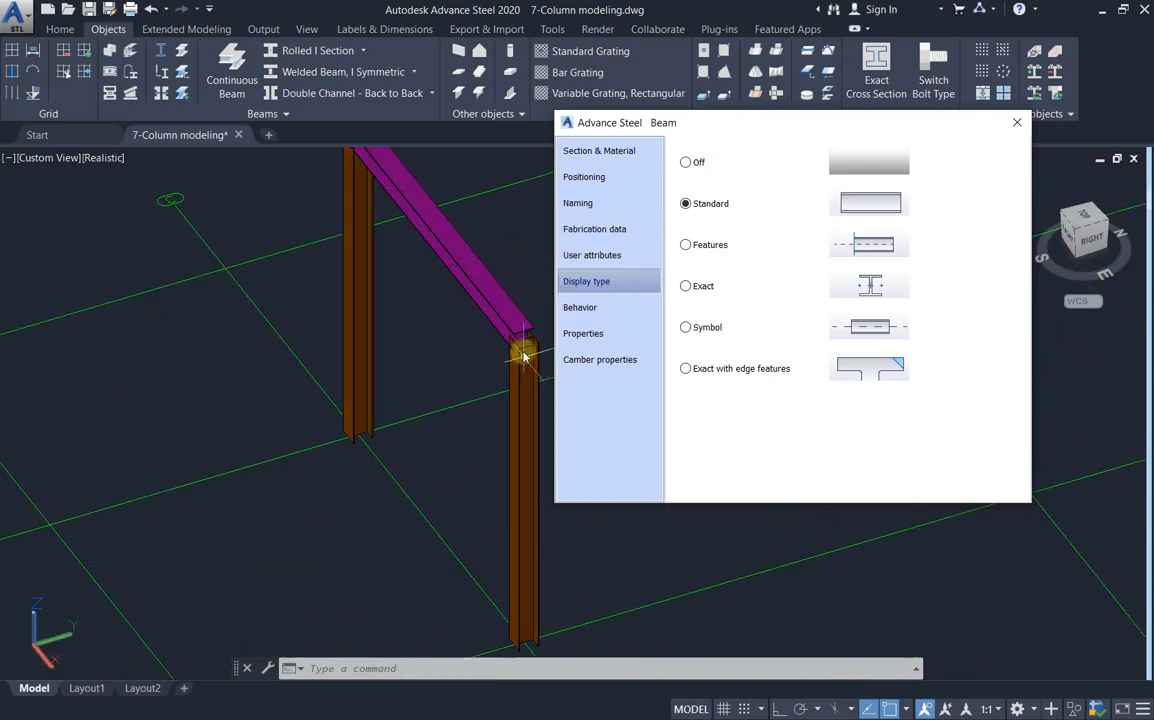
pyautogui.scroll(1, 534, 320)
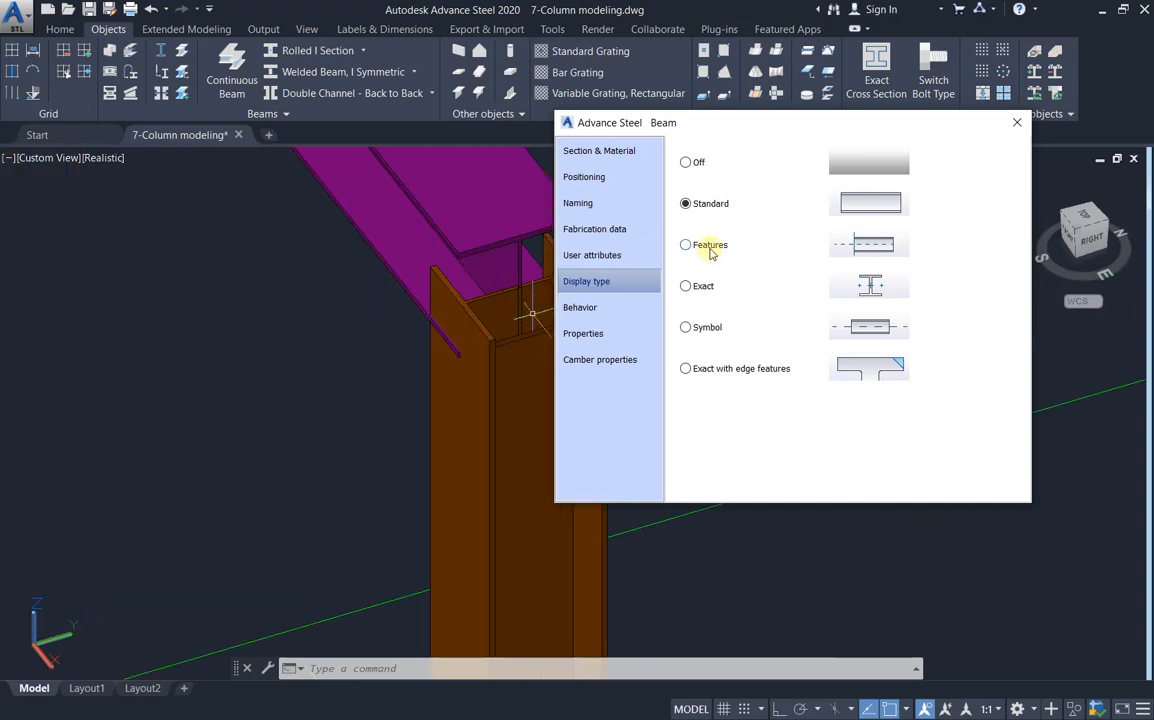
pyautogui.click(104, 158)
pyautogui.click(161, 200)
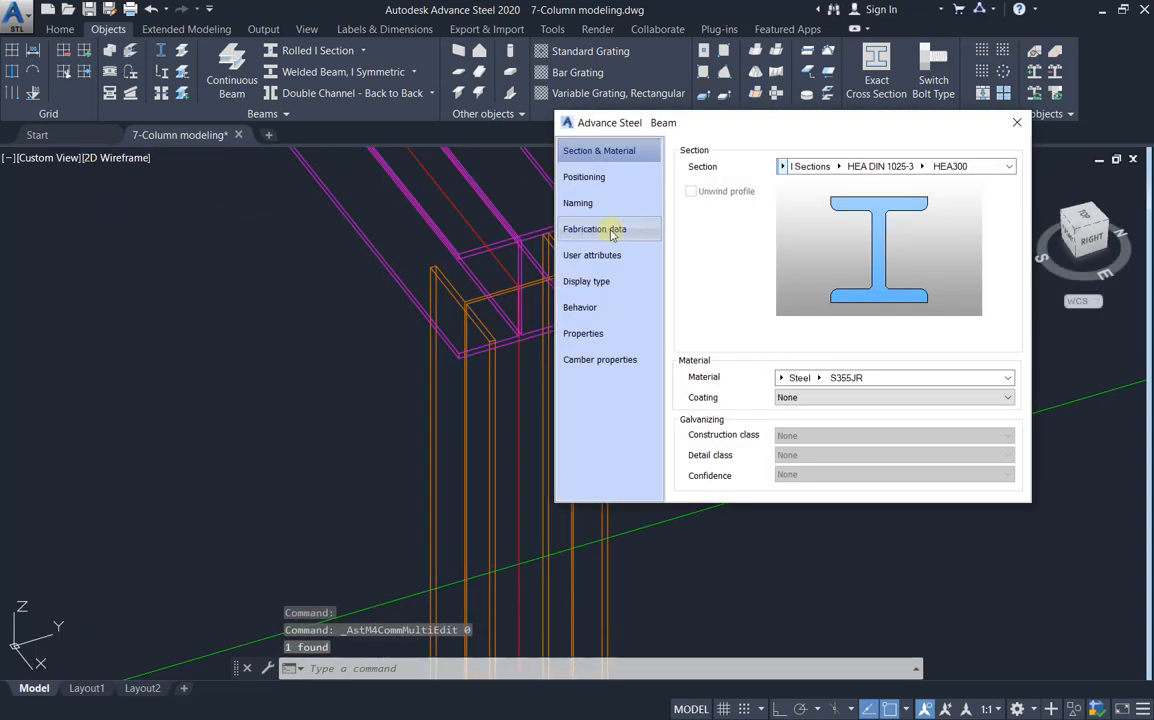
# Set the beam's display type to Exact with edge features, trying Features, Exact and Symbol as well
pyautogui.click(590, 229)
pyautogui.click(603, 283)
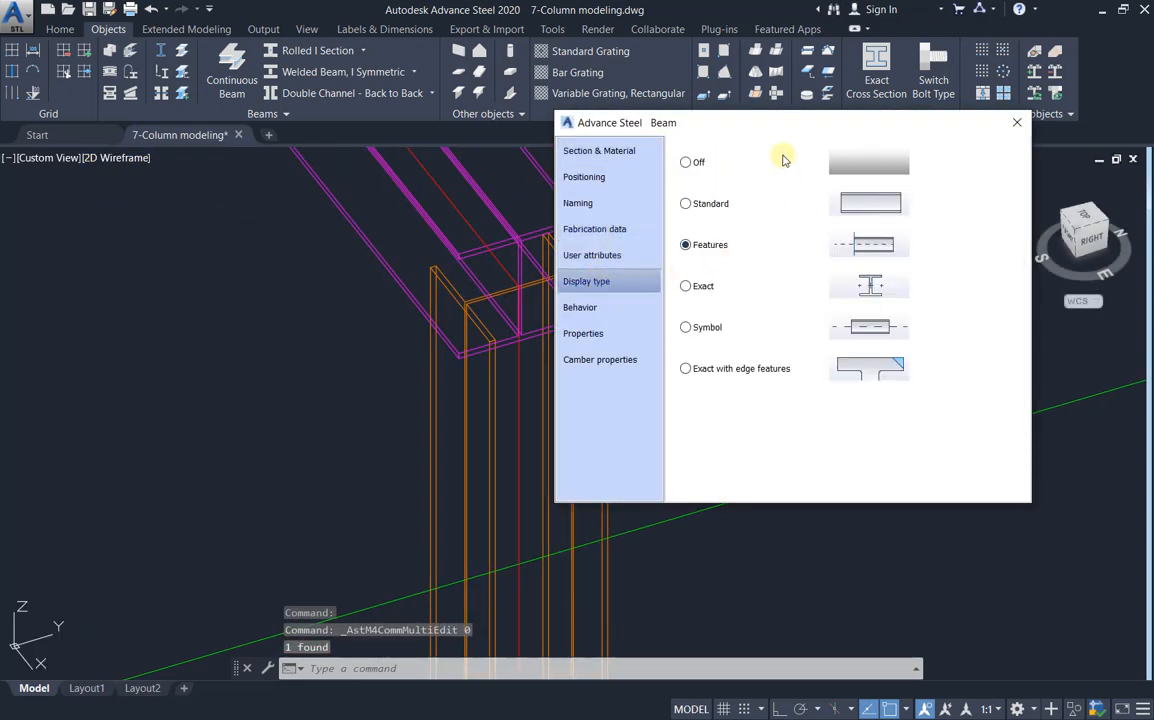
pyautogui.moveTo(800, 122); pyautogui.dragTo(901, 108)
pyautogui.click(805, 274)
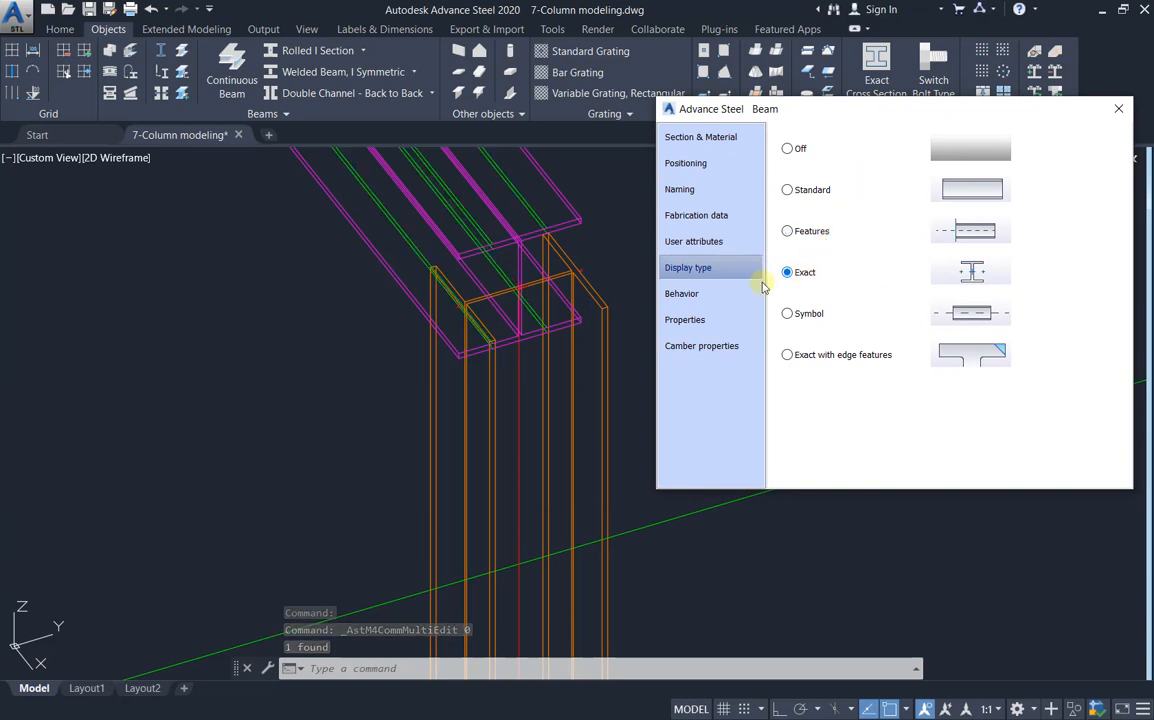
pyautogui.click(800, 315)
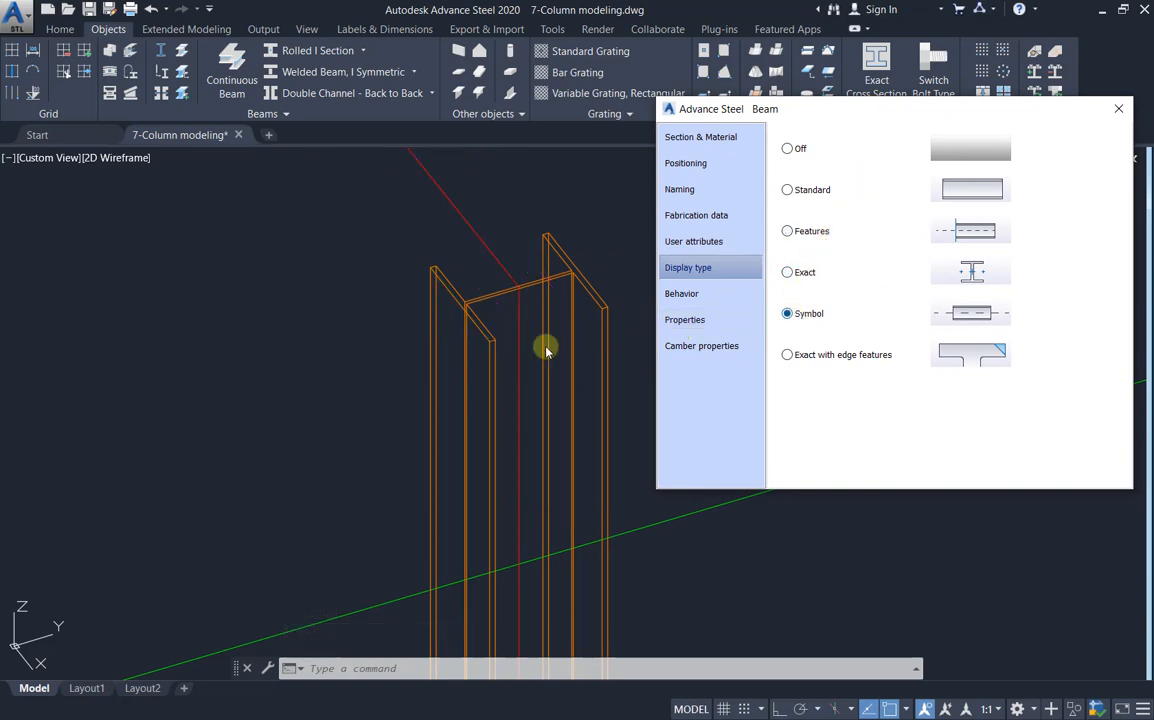
pyautogui.scroll(-5, 523, 377)
pyautogui.scroll(3, 461, 263)
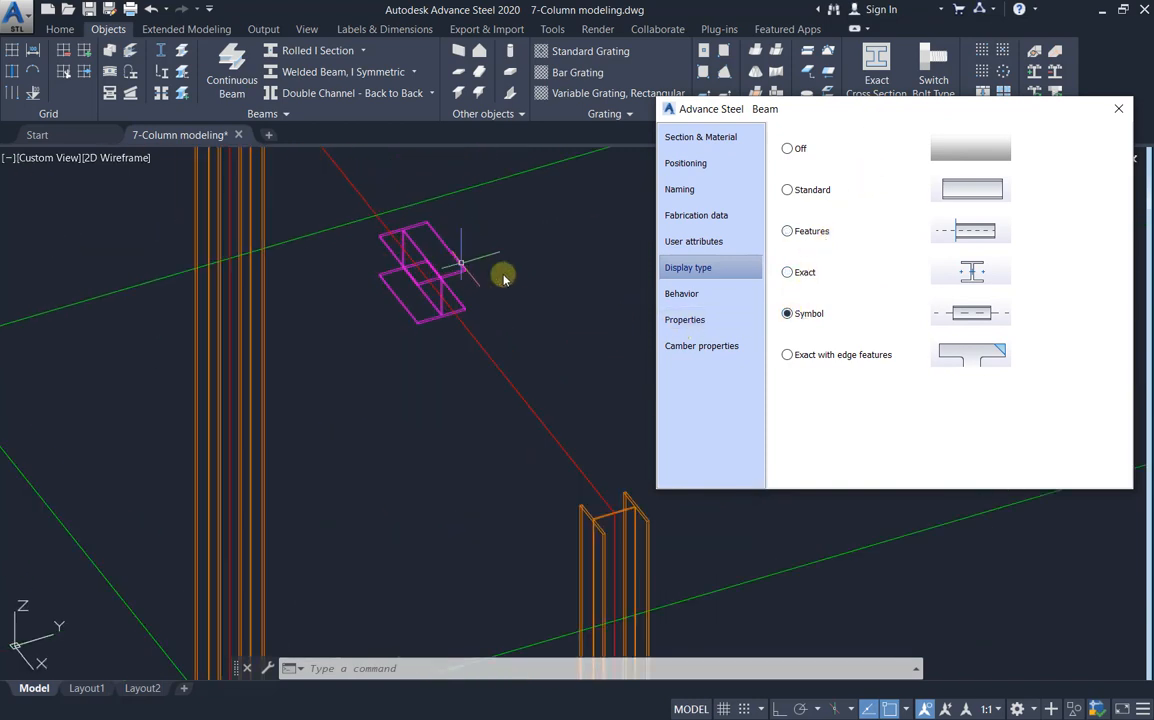
pyautogui.click(787, 355)
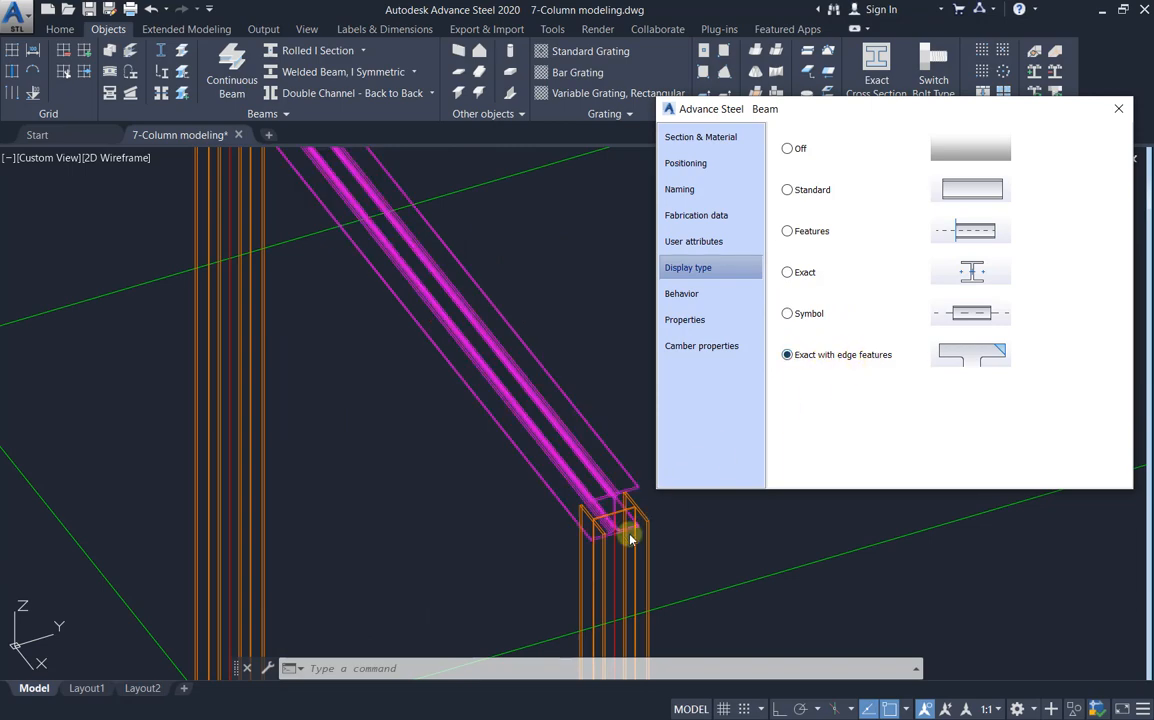
# Examine the beam's end over the column and review the beam's behavior, section properties and camber settings
pyautogui.scroll(2, 623, 536)
pyautogui.scroll(2, 489, 399)
pyautogui.scroll(2, 519, 295)
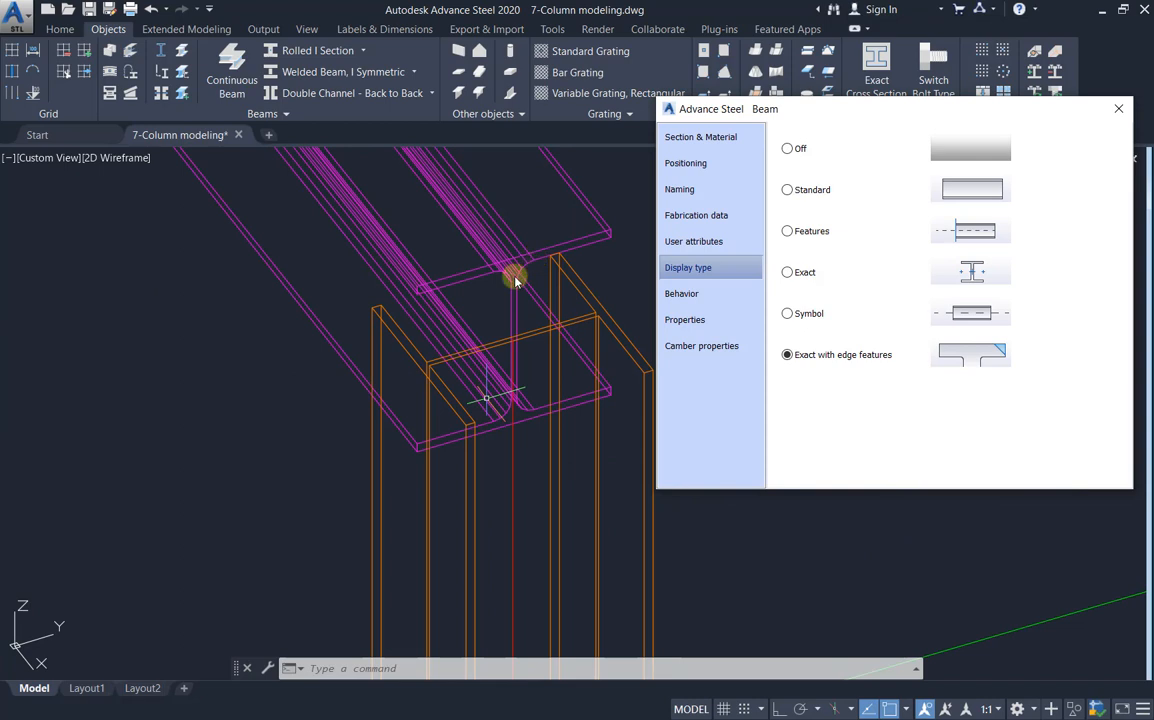
pyautogui.click(697, 296)
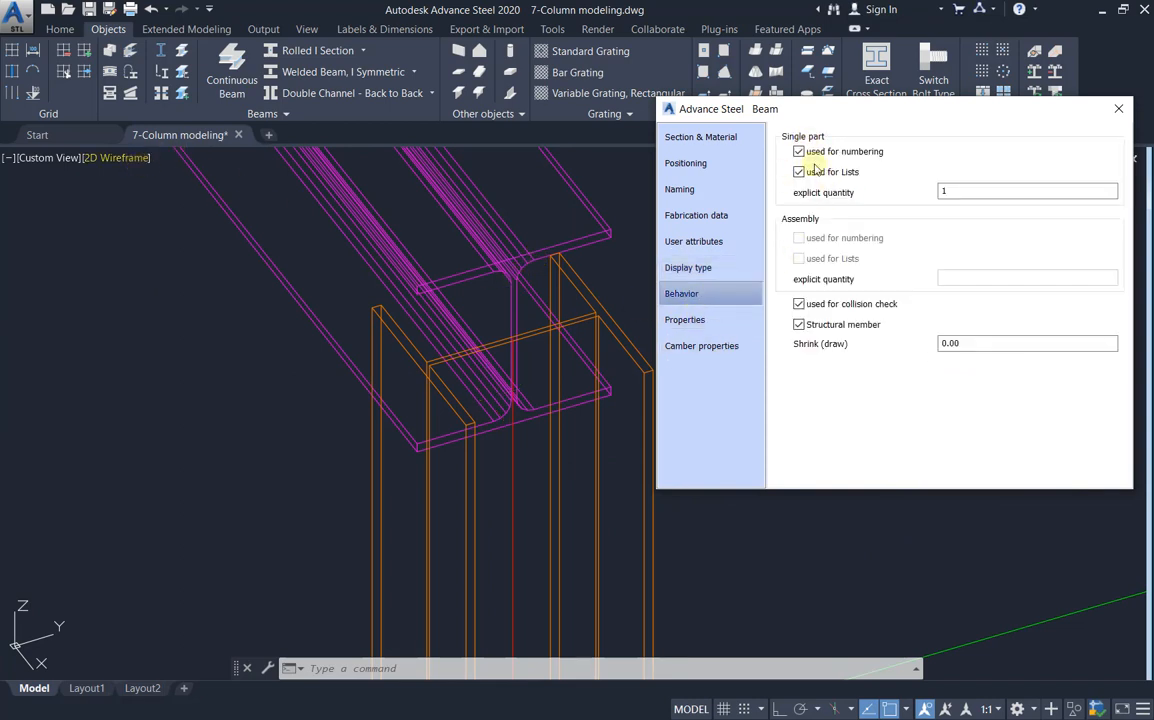
pyautogui.click(735, 320)
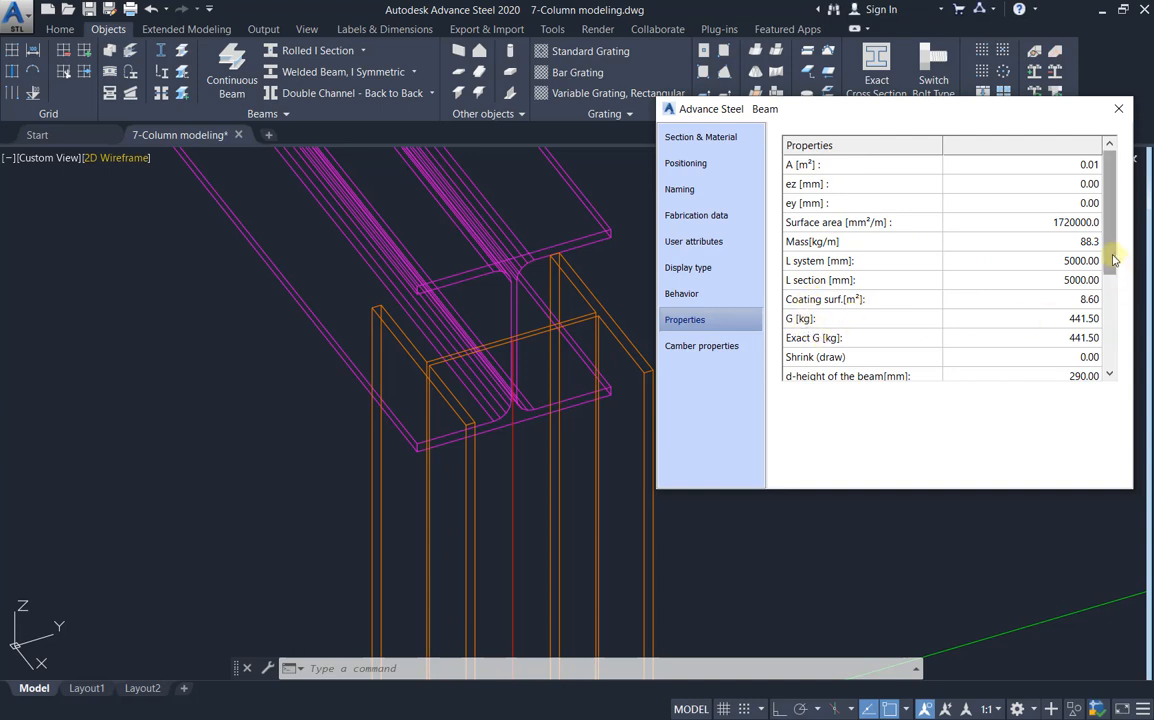
pyautogui.moveTo(1111, 249); pyautogui.dragTo(1112, 355)
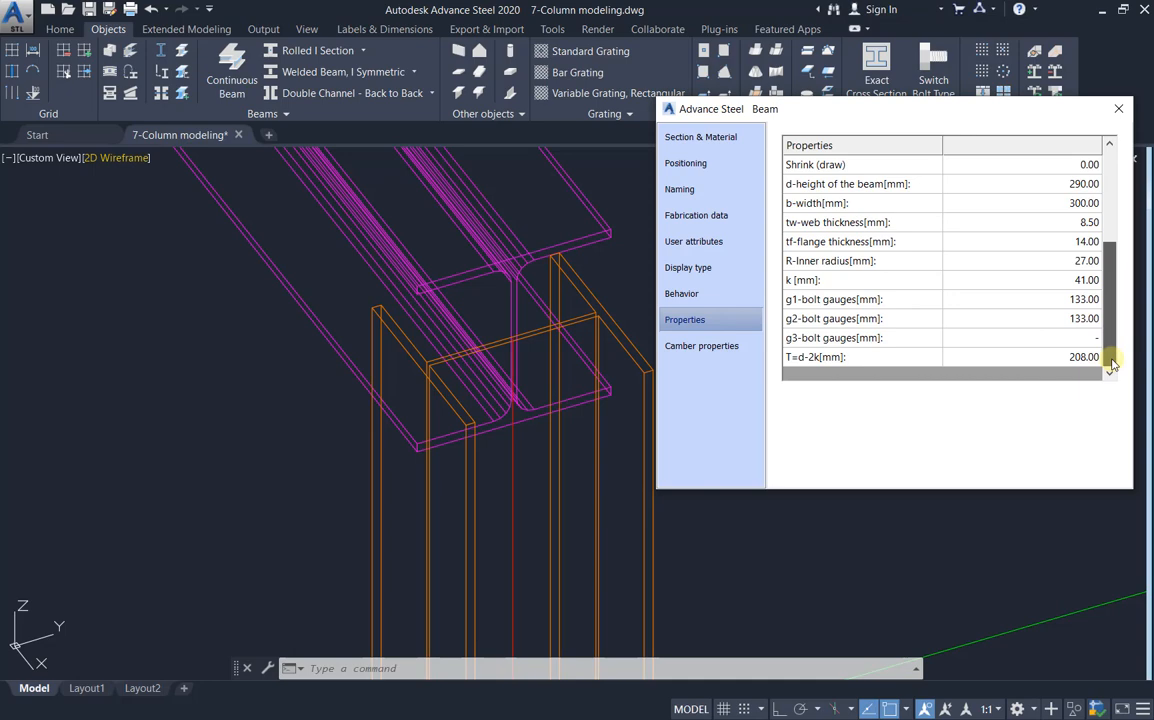
pyautogui.click(688, 347)
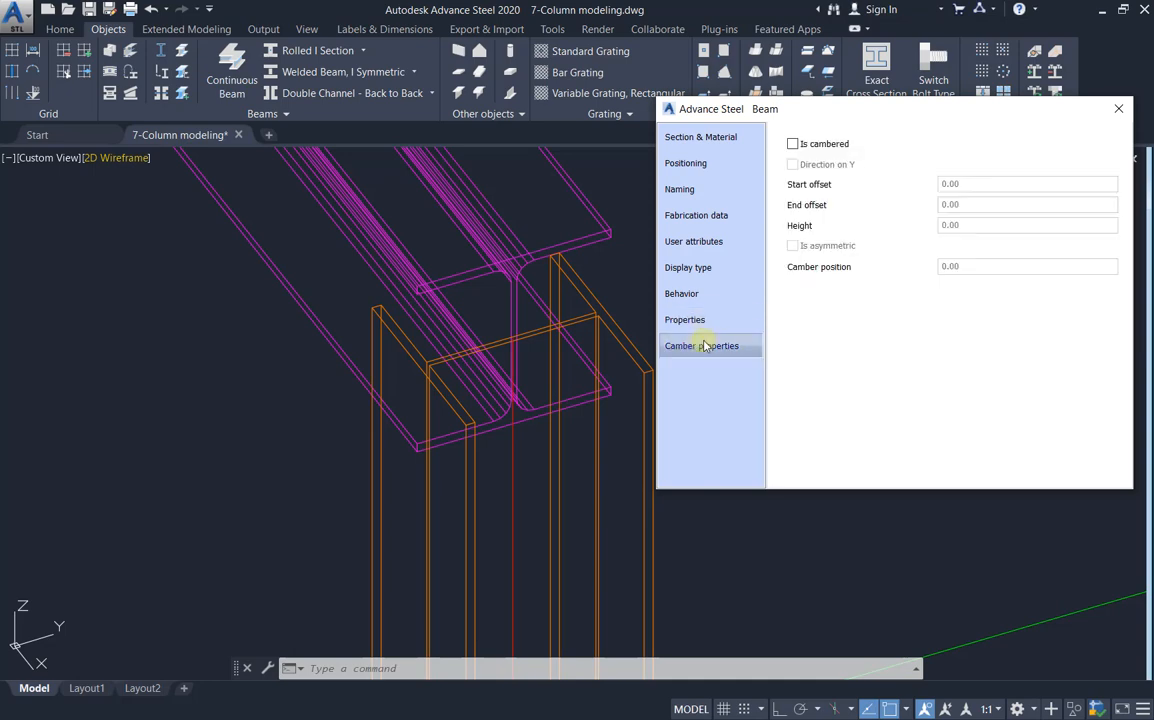
pyautogui.scroll(-4, 554, 305)
pyautogui.scroll(-4, 554, 305)
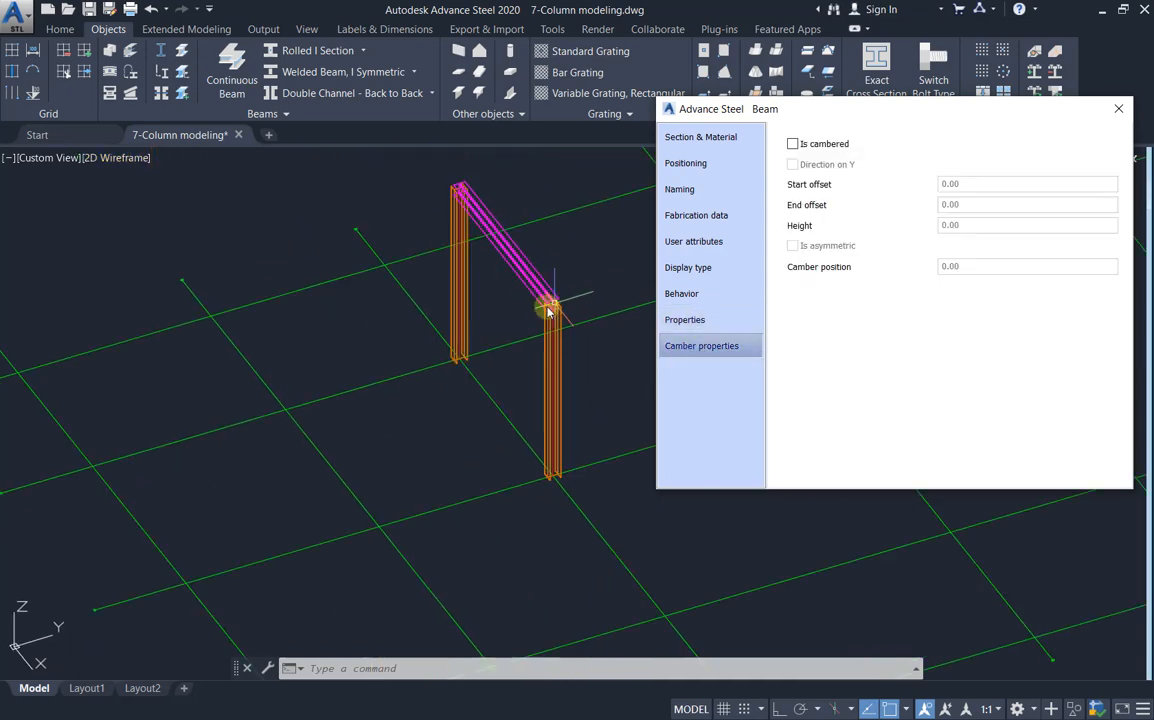
pyautogui.scroll(-3, 497, 320)
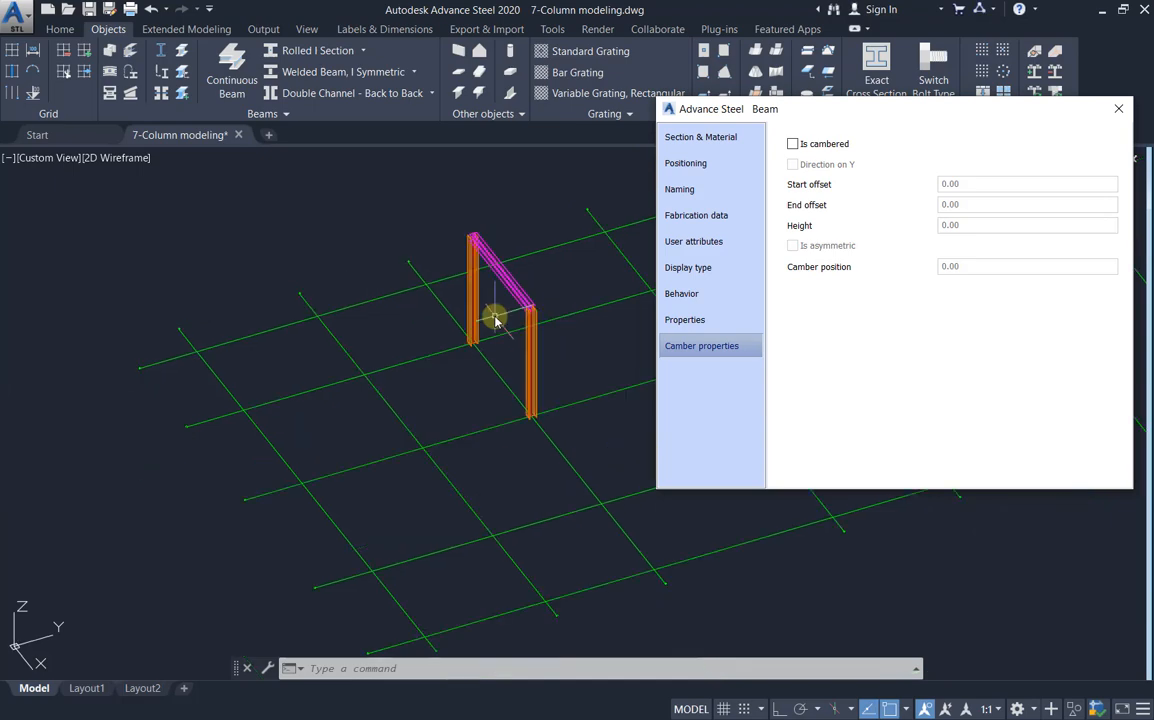